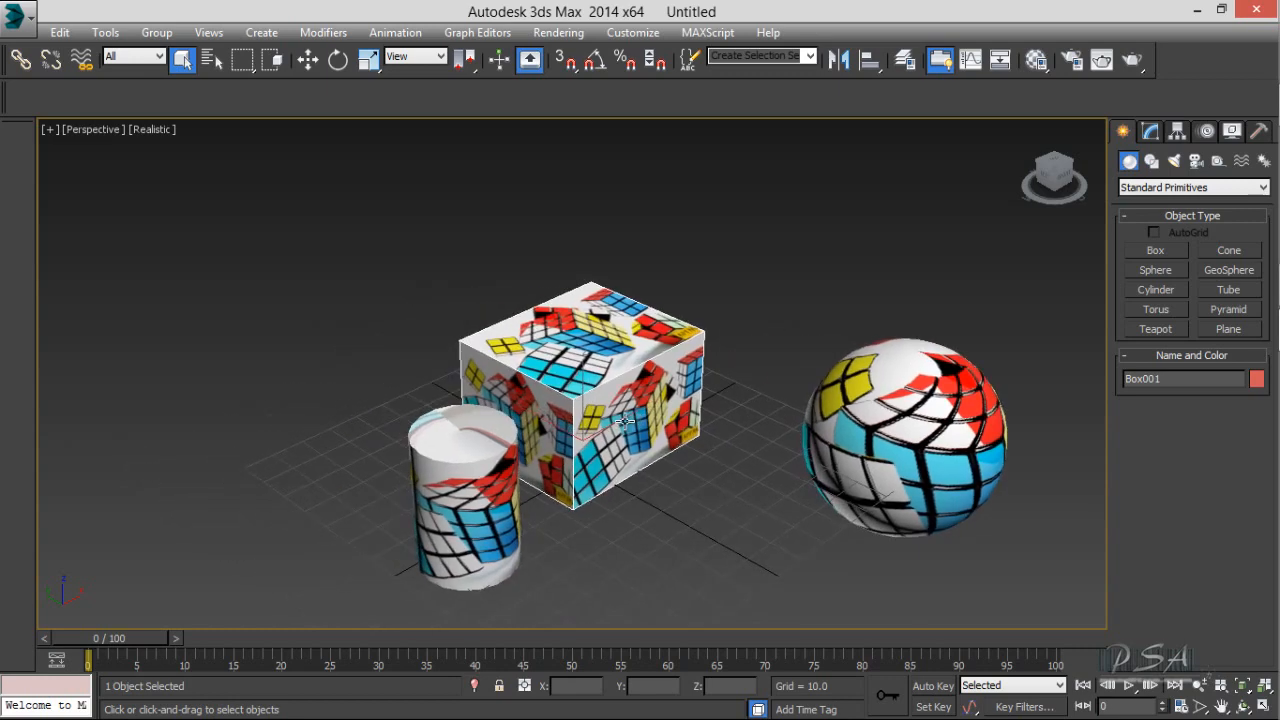
Select the box covered with the cube-puzzle image.
scroll(624, 421, "up", 3)
scroll(620, 418, "up", 3)
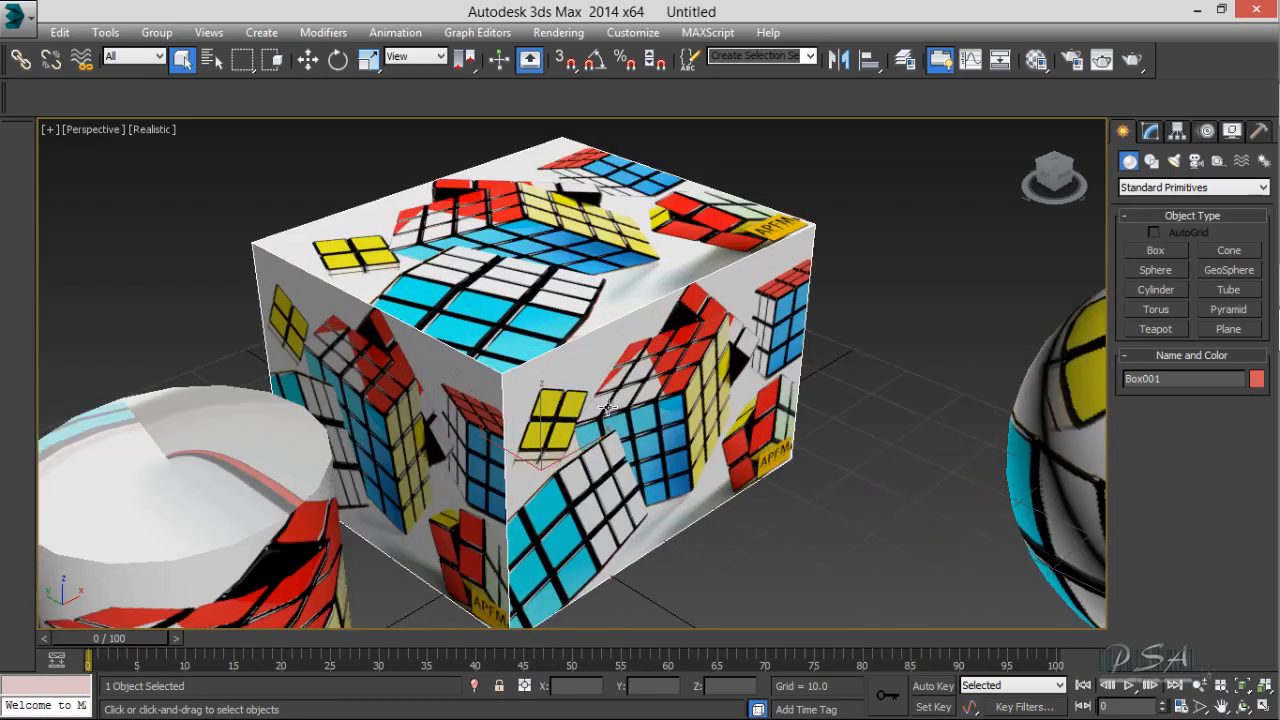
scroll(629, 443, "down", 3)
left_click(821, 508)
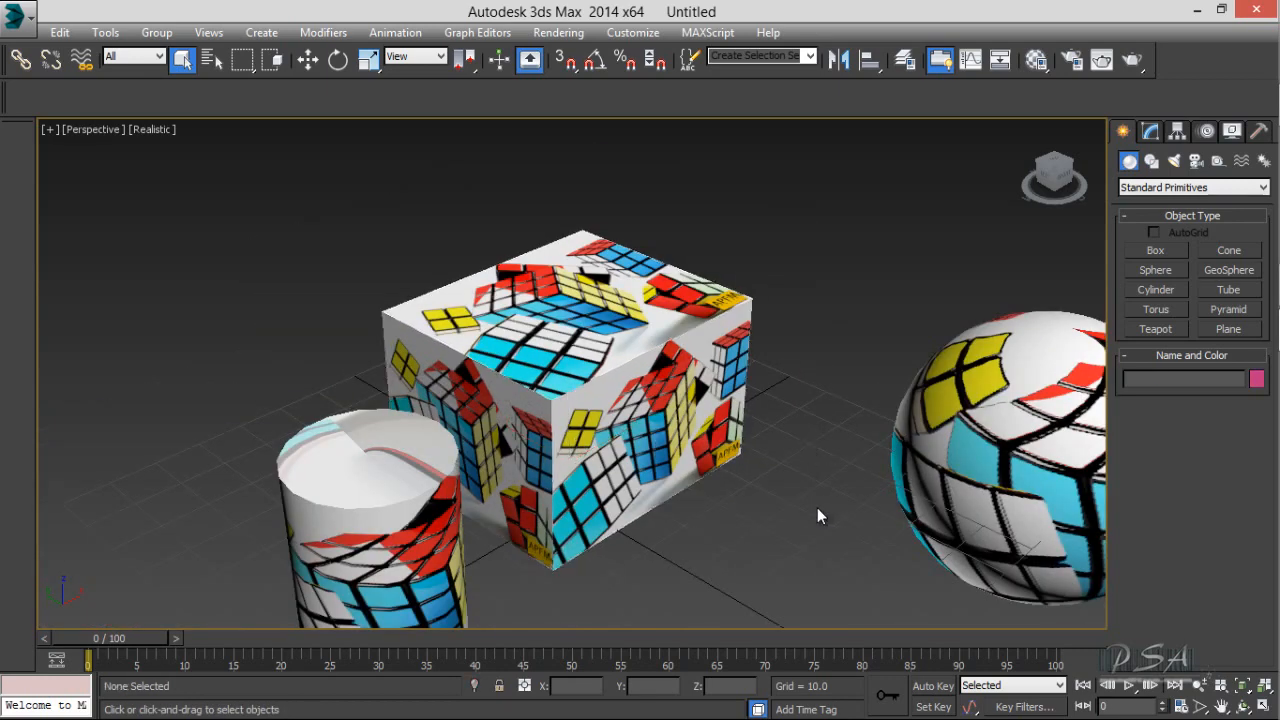
middle_click_drag(771, 466, 664, 480)
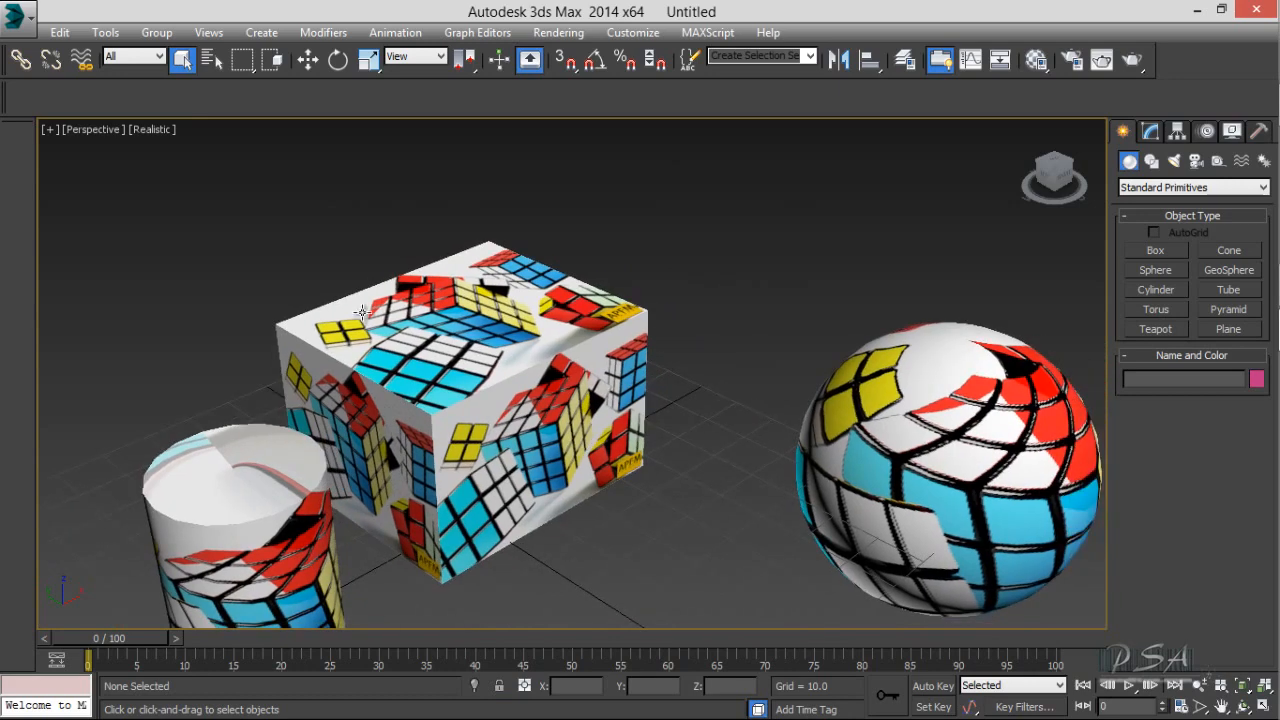
left_click(455, 333)
middle_click_drag(545, 379, 485, 379, "alt")
scroll(430, 427, "up", 4)
scroll(430, 427, "down", 3)
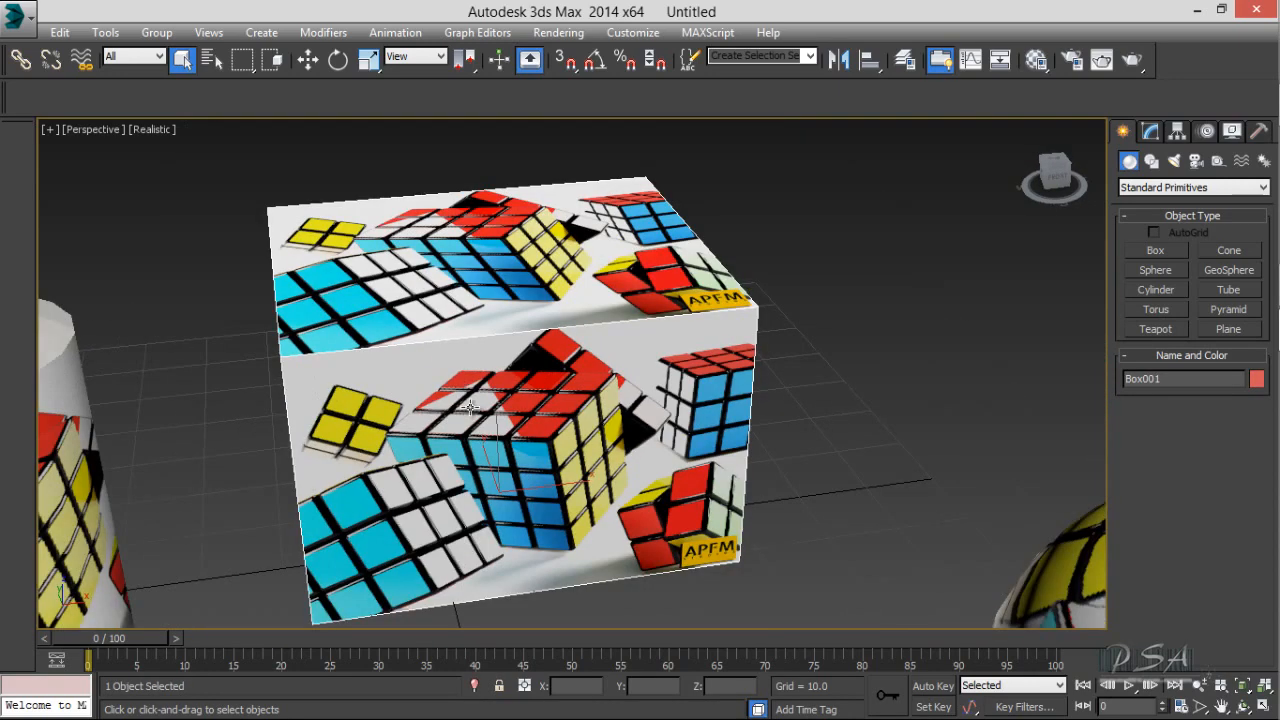
Open the diffuse bitmap of the box's material and set its U offset to 1.29.
key("m")
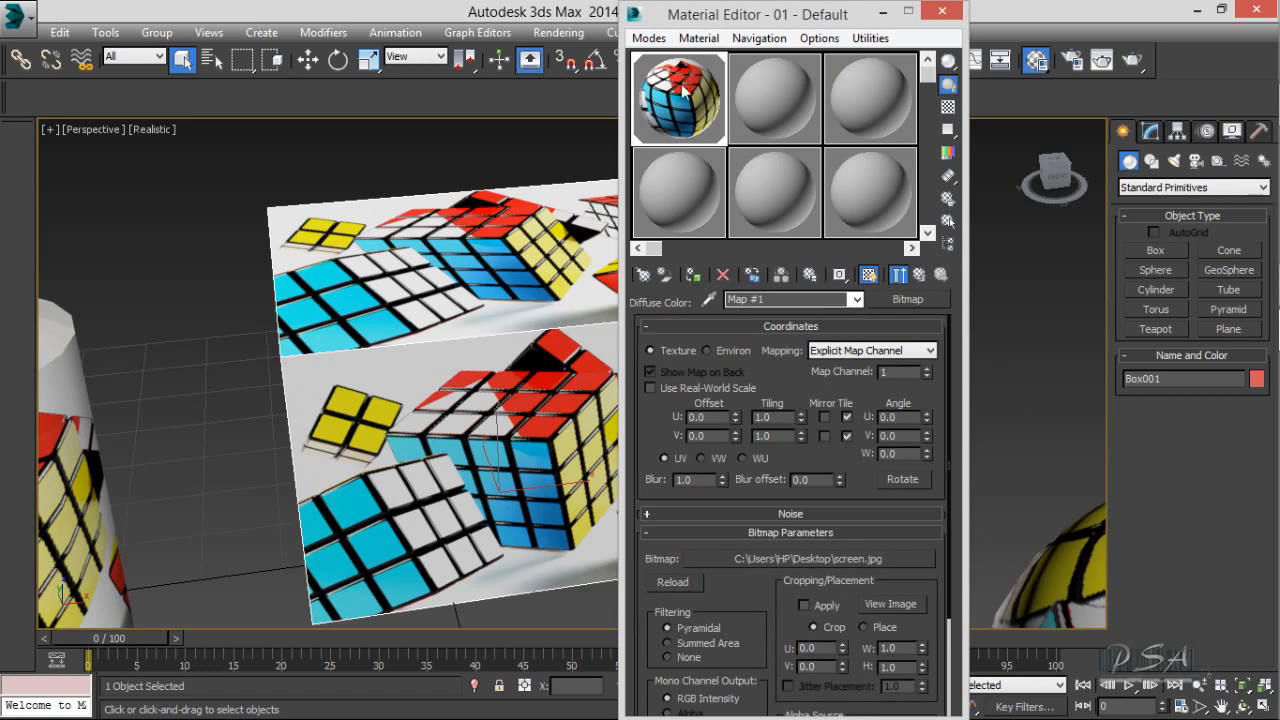
left_click(919, 274)
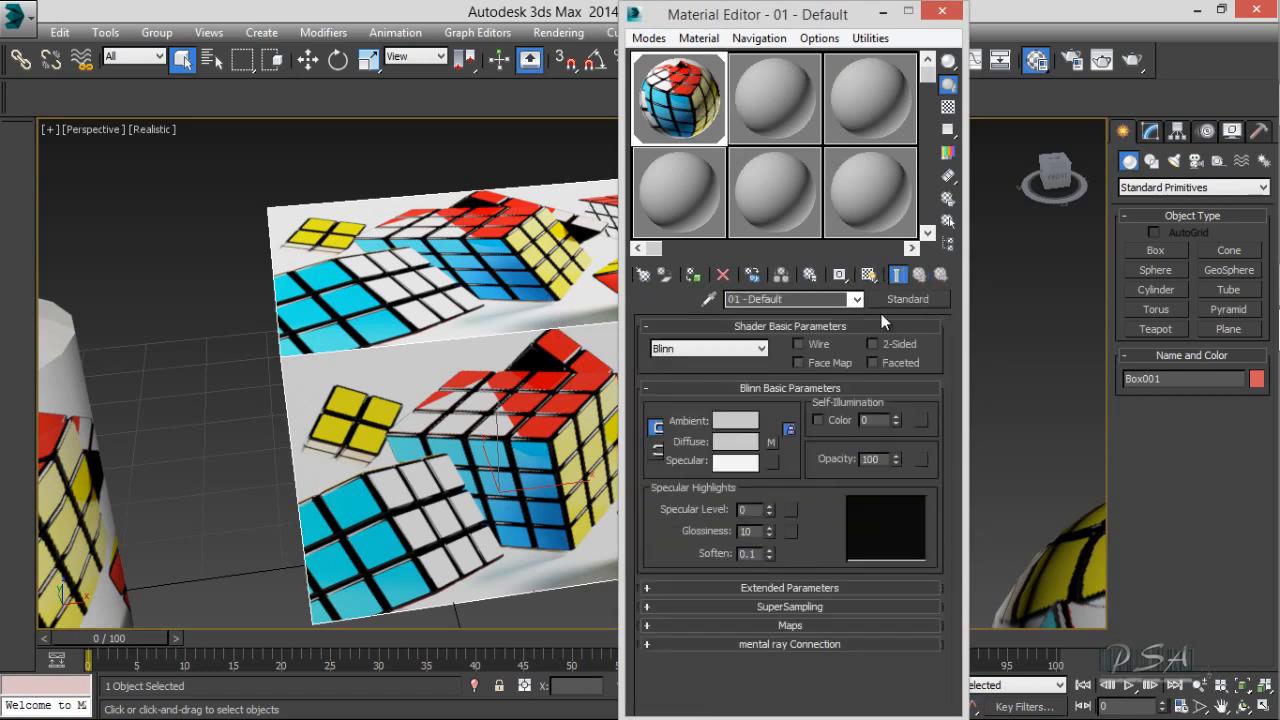
left_click(771, 441)
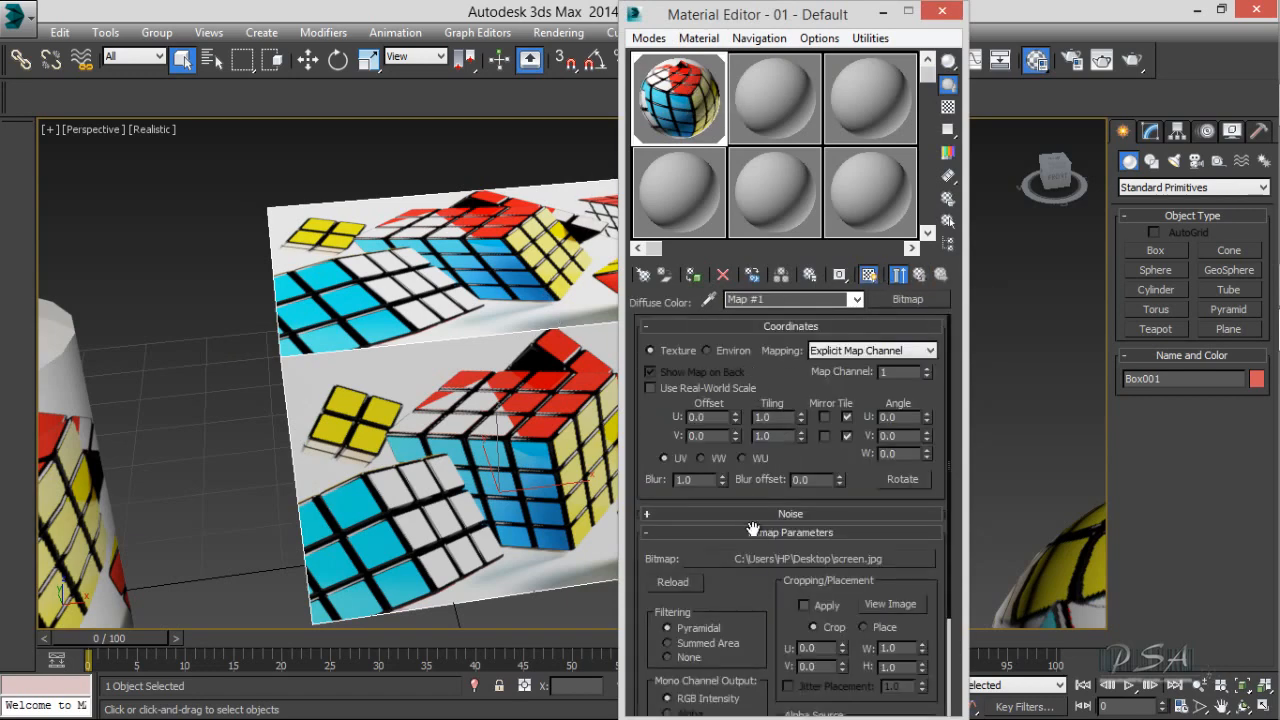
left_click_drag(773, 418, 749, 418)
left_click_drag(736, 417, 737, 289)
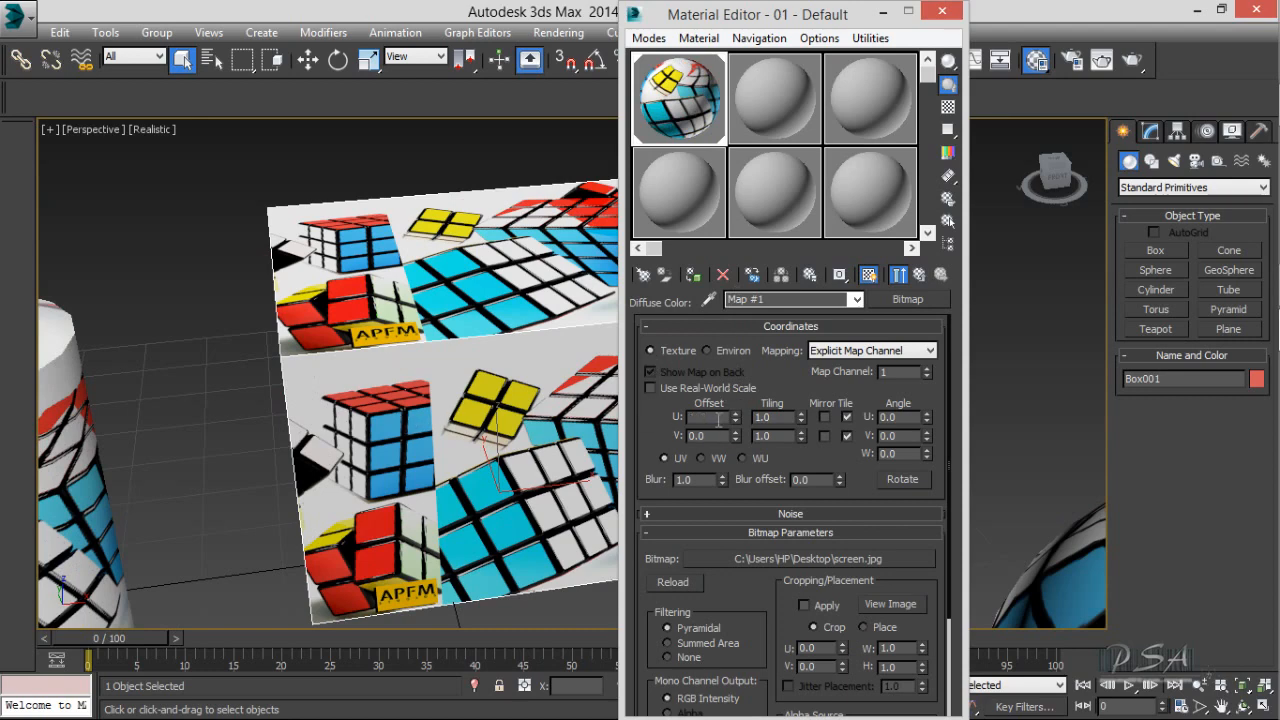
left_click_drag(718, 420, 663, 418)
left_click(485, 474)
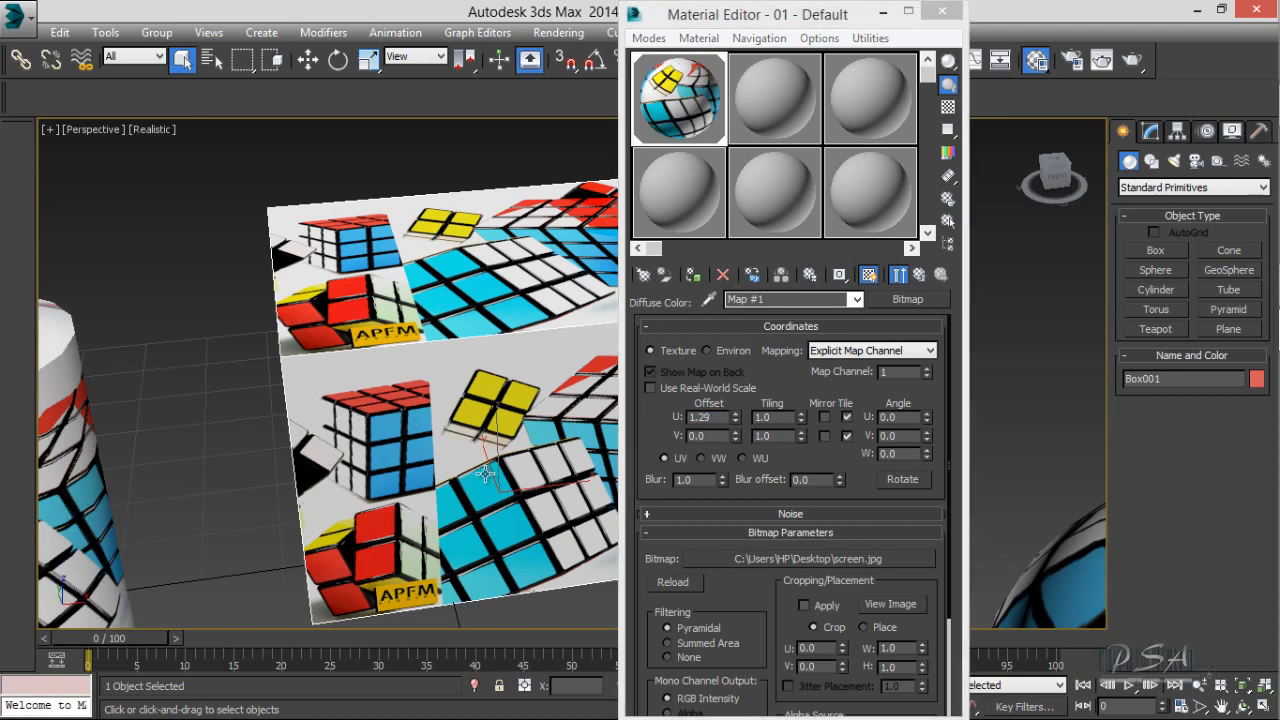
Set the diffuse bitmap's U offset to 20.
scroll(482, 472, "down", 3)
middle_click_drag(472, 470, 535, 358)
scroll(412, 358, "up", 3)
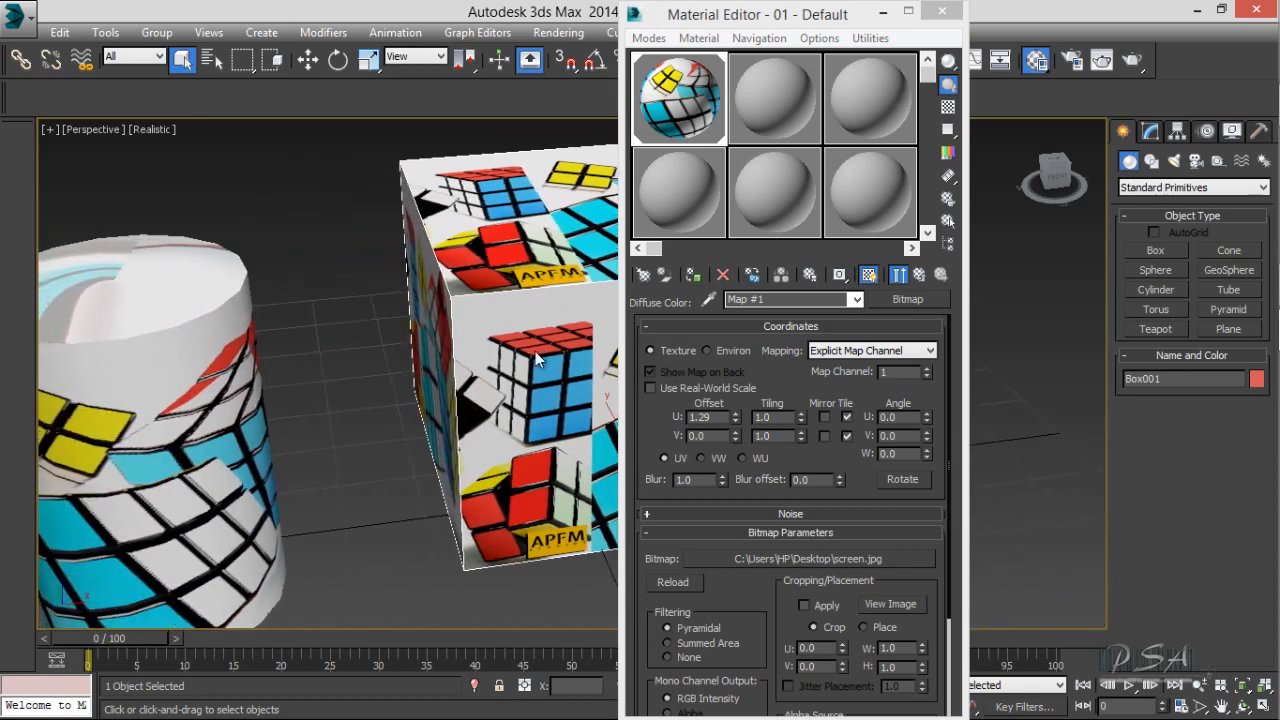
left_click_drag(721, 420, 682, 420)
type("20")
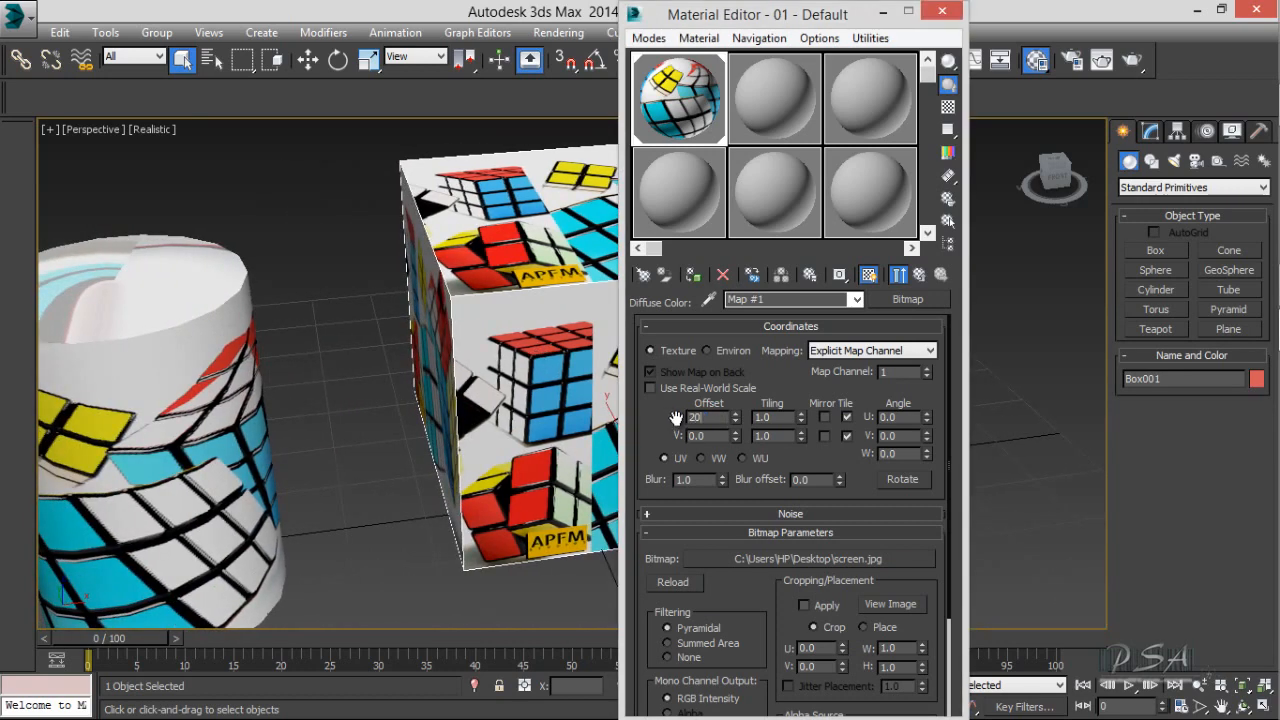
key("Return")
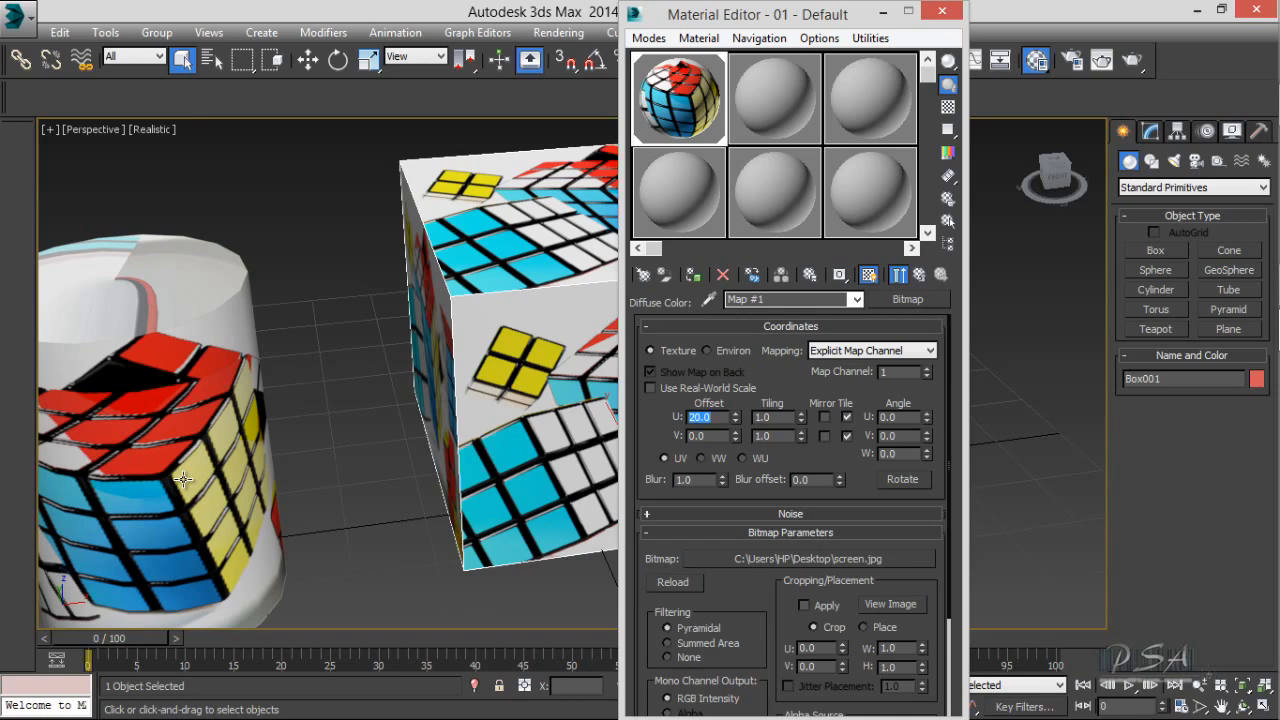
Reset the diffuse bitmap's U offset to 0 and close the Material Editor.
type("0")
key("Tab")
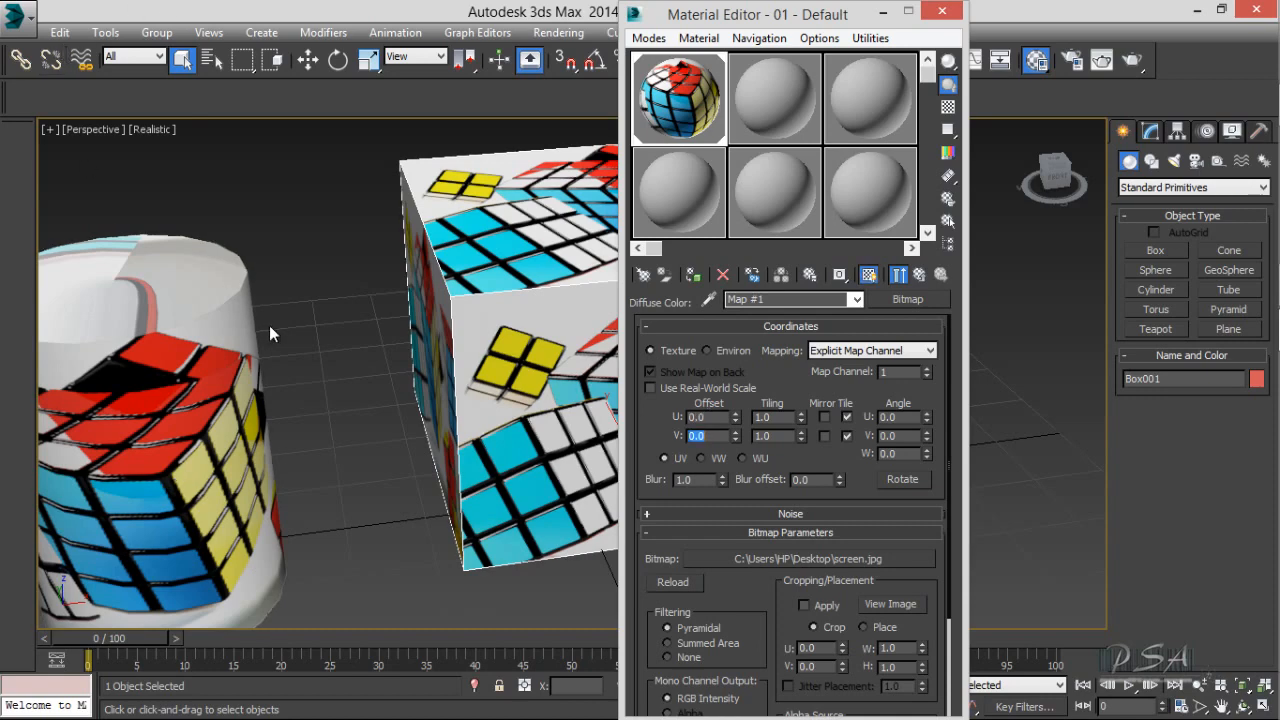
middle_click_drag(451, 226, 293, 242)
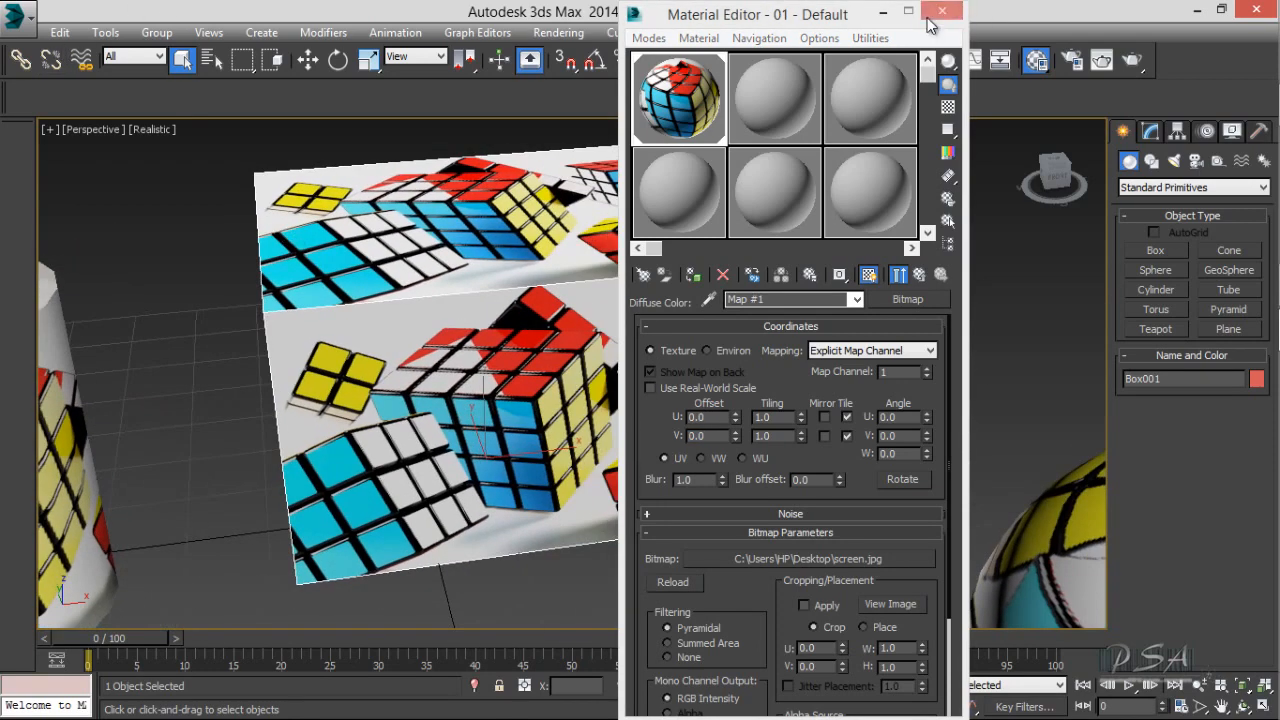
left_click_drag(706, 92, 323, 358)
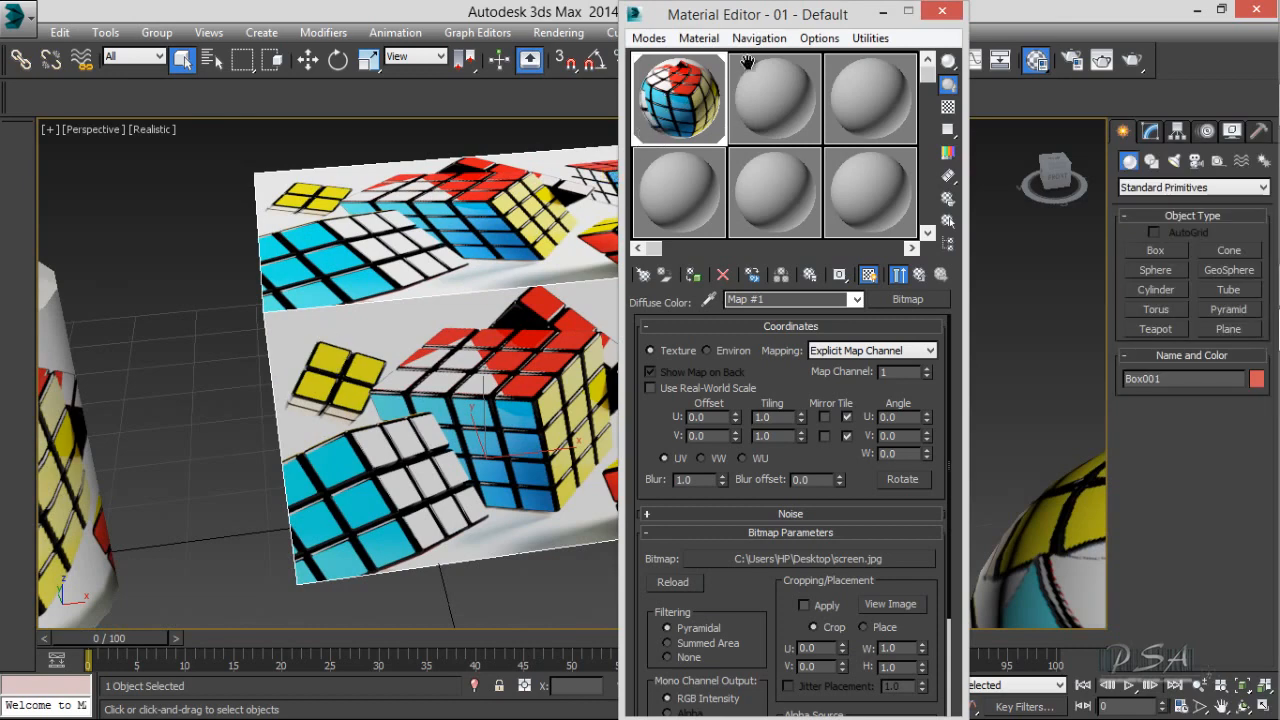
left_click(942, 11)
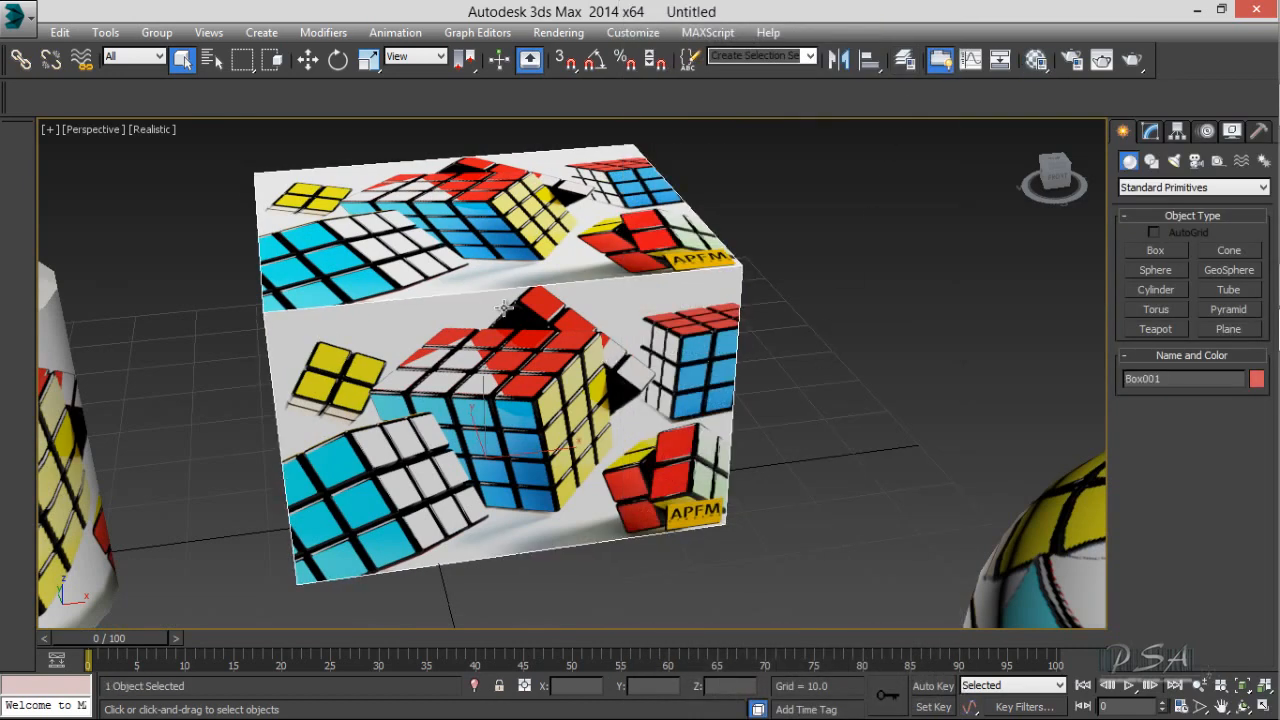
Add a UVW Map modifier to the box and set its mapping type to Box.
left_click(1150, 131)
left_click(1171, 185)
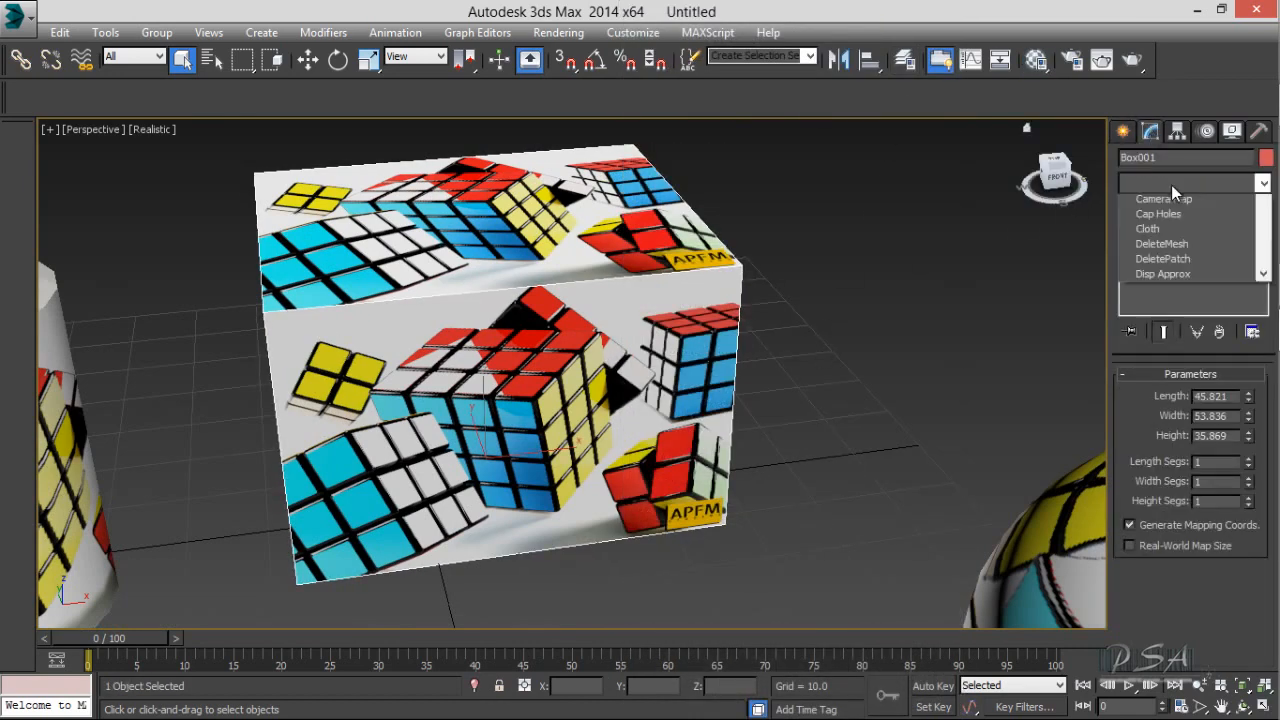
key("u")
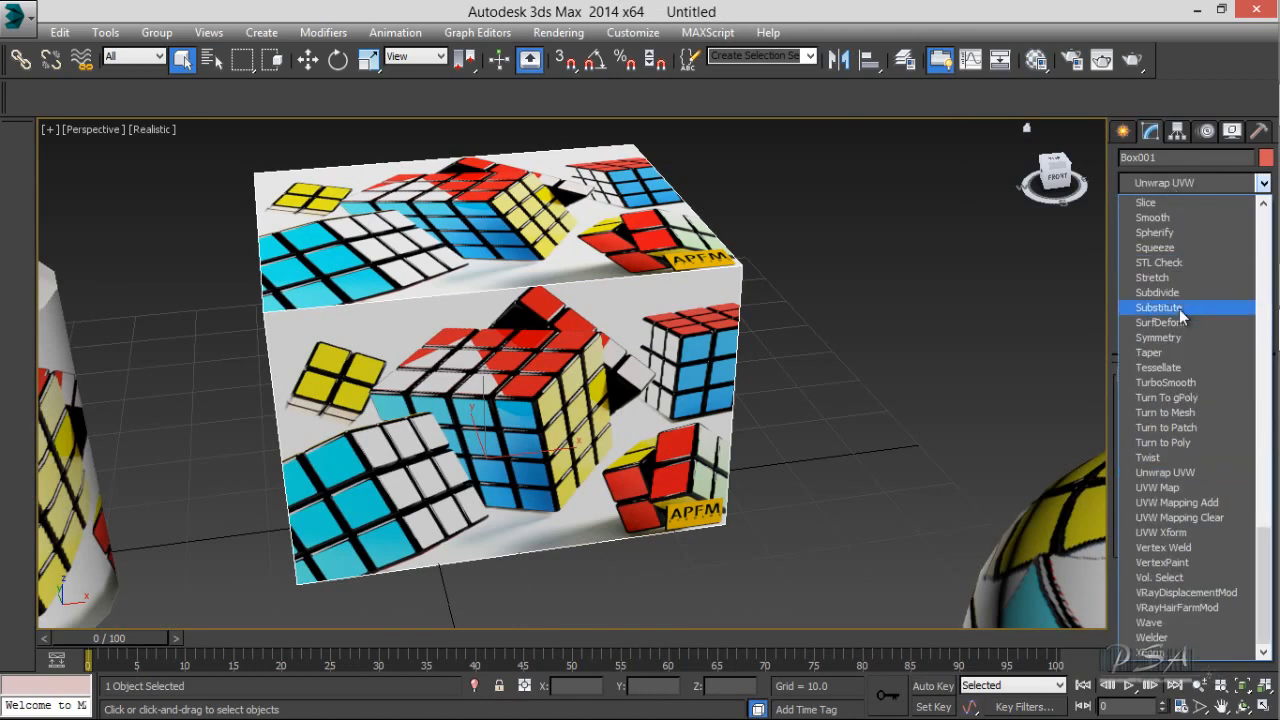
left_click(1159, 488)
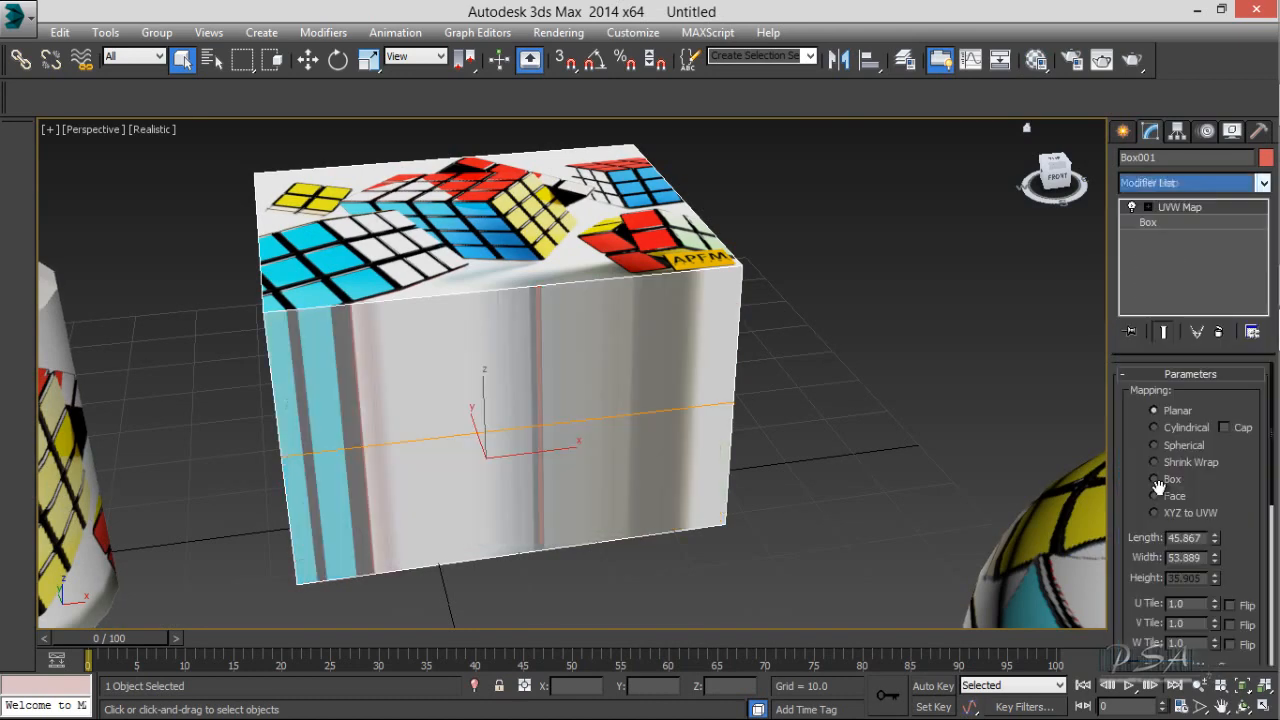
middle_click_drag(561, 337, 499, 366, "alt")
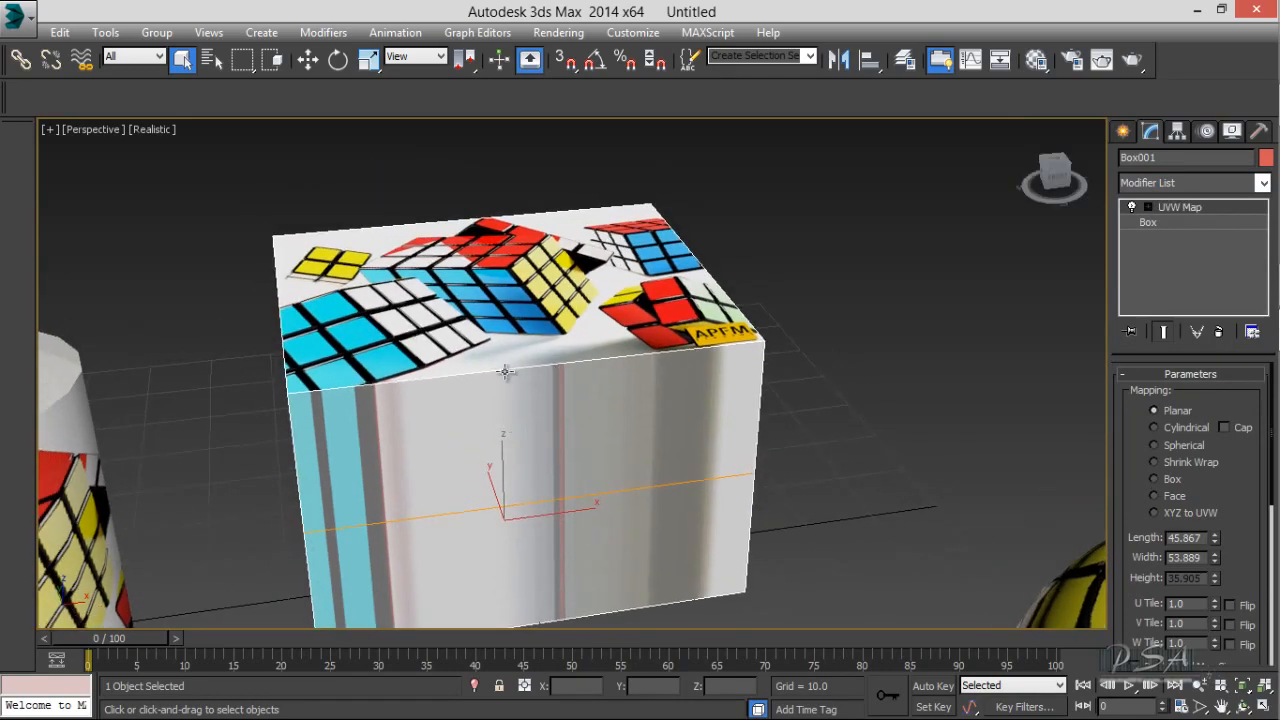
mouse_move(473, 352)
middle_mouse_down("alt")
mouse_move(450, 340)
mouse_move(470, 290)
mouse_move(500, 337)
mouse_move(487, 368)
mouse_move(497, 360)
middle_mouse_up("alt")
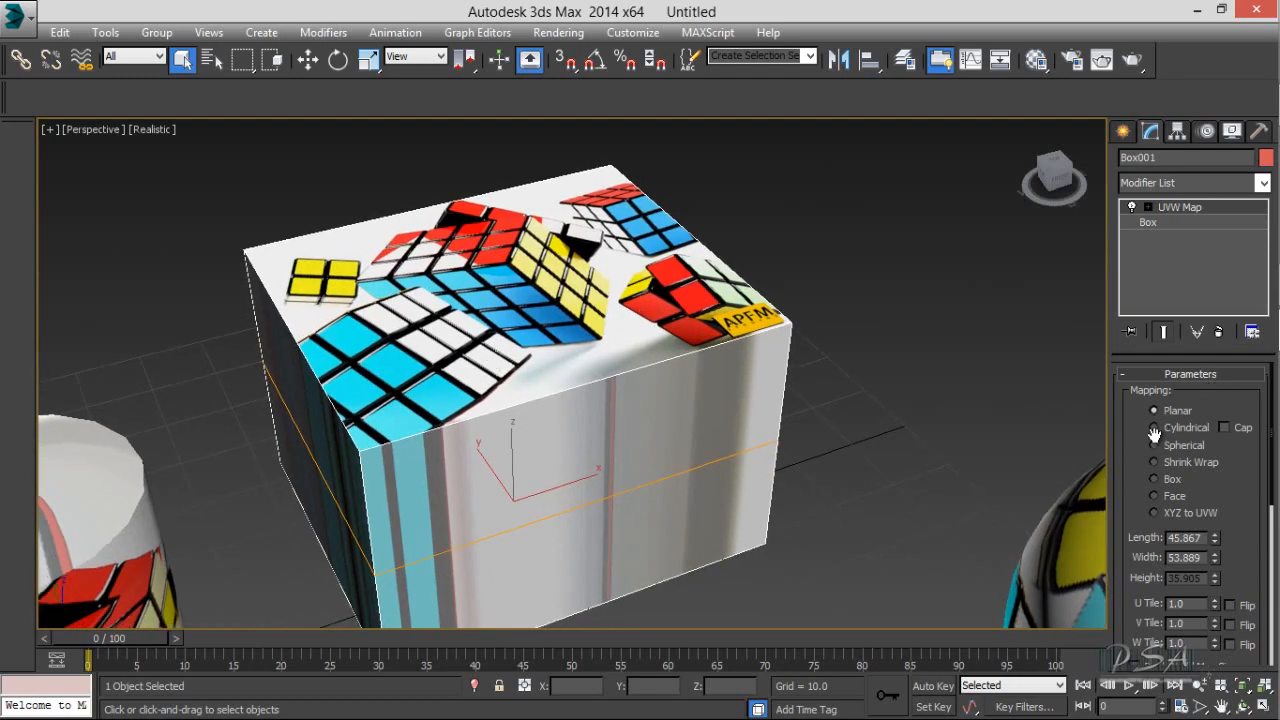
left_click(1154, 479)
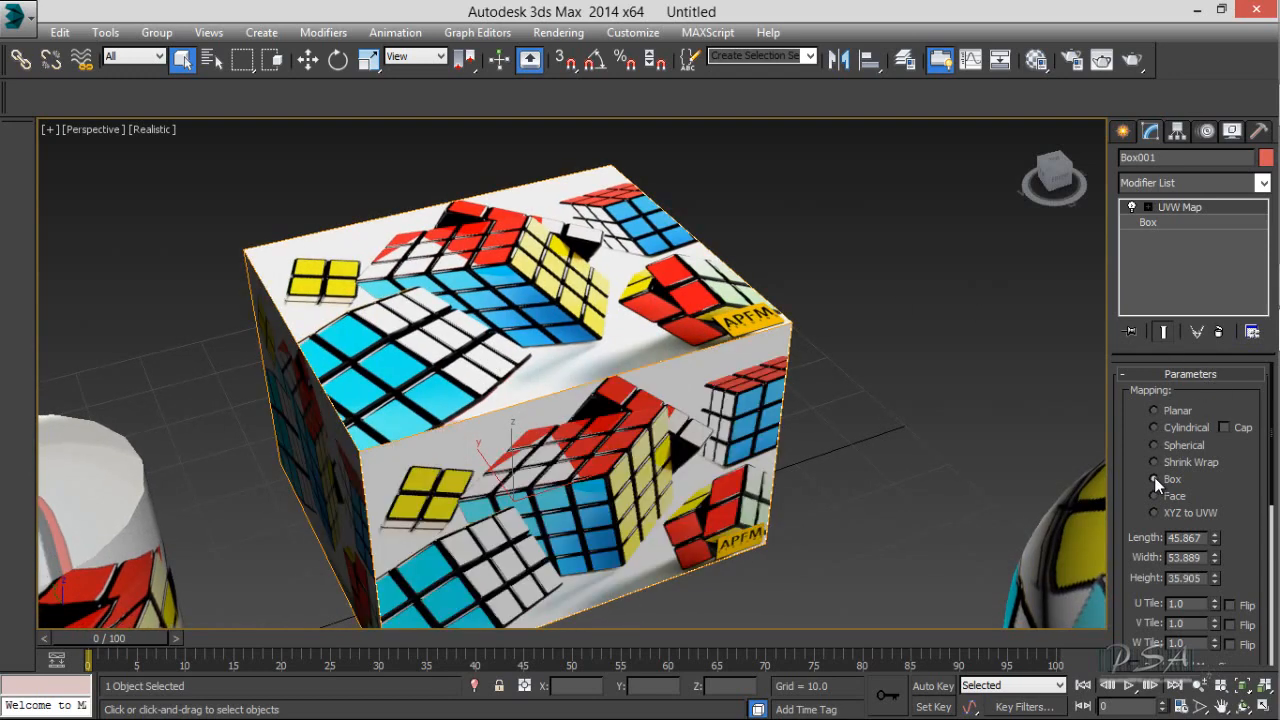
Try Face, Spherical, Planar and Cylindrical mapping on the box, and return to Box mapping.
middle_click_drag(864, 453, 855, 409)
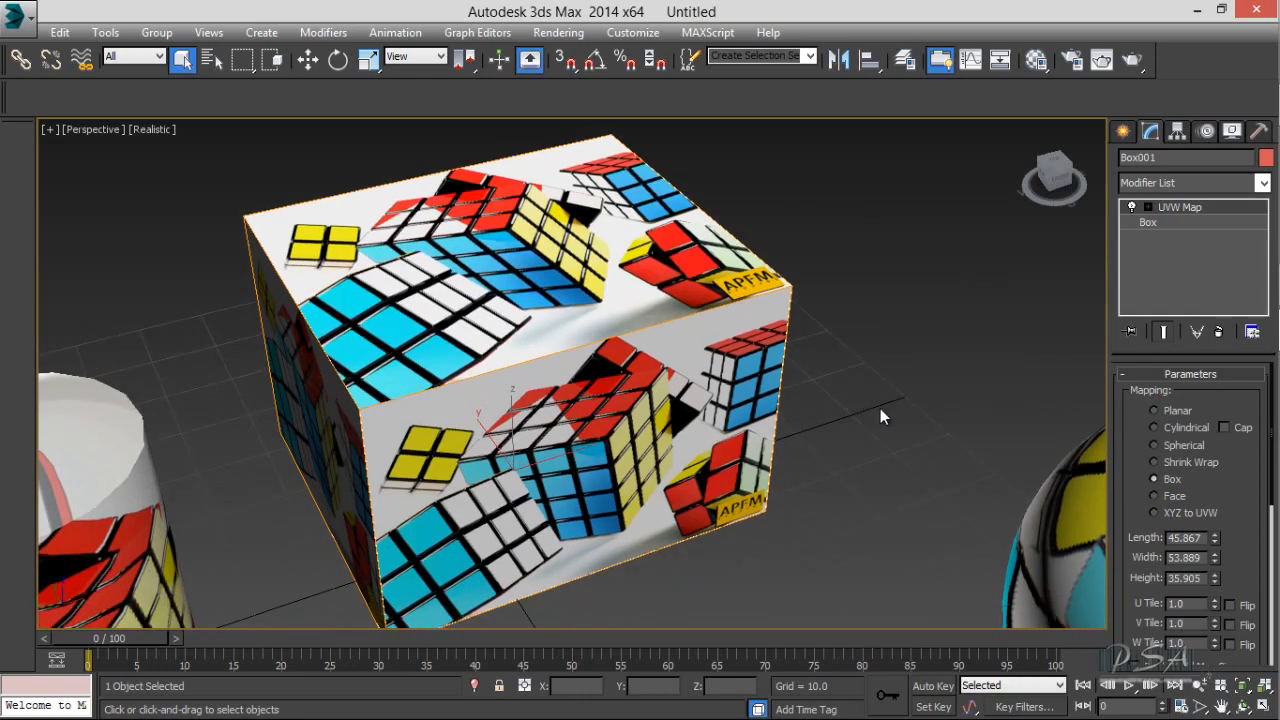
left_click(1154, 496)
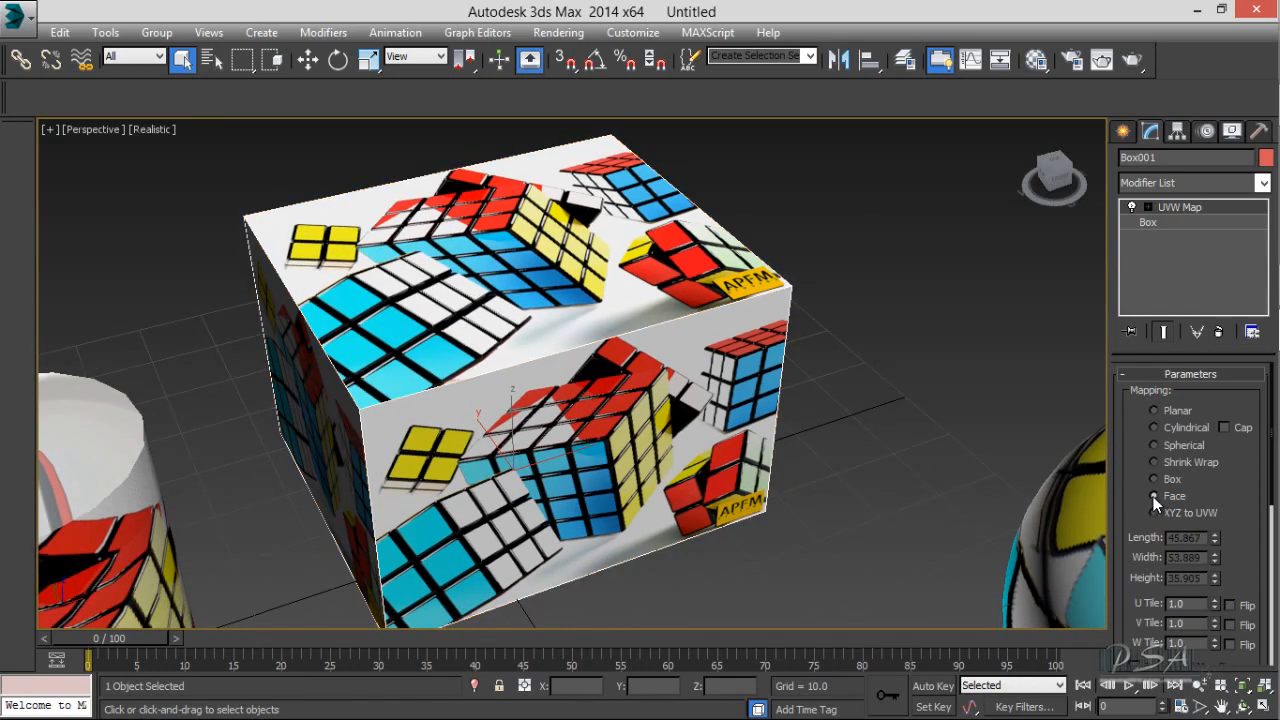
left_click(1153, 441)
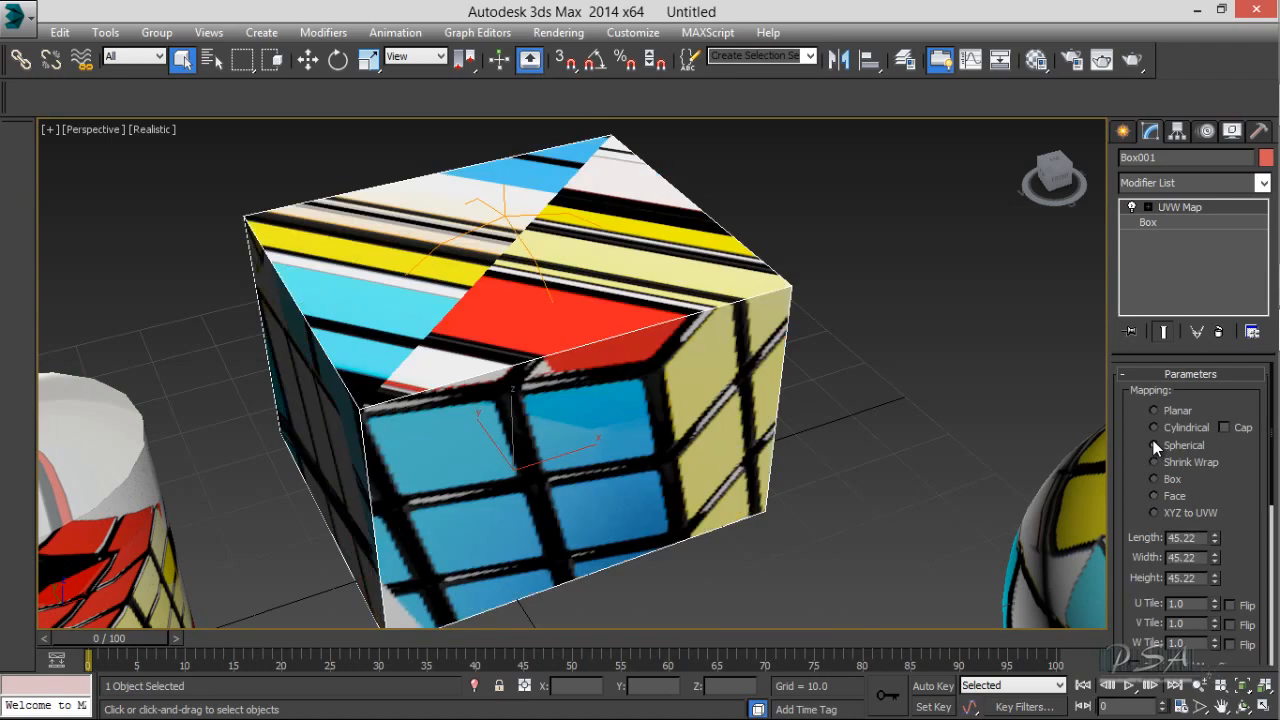
left_click(1155, 411)
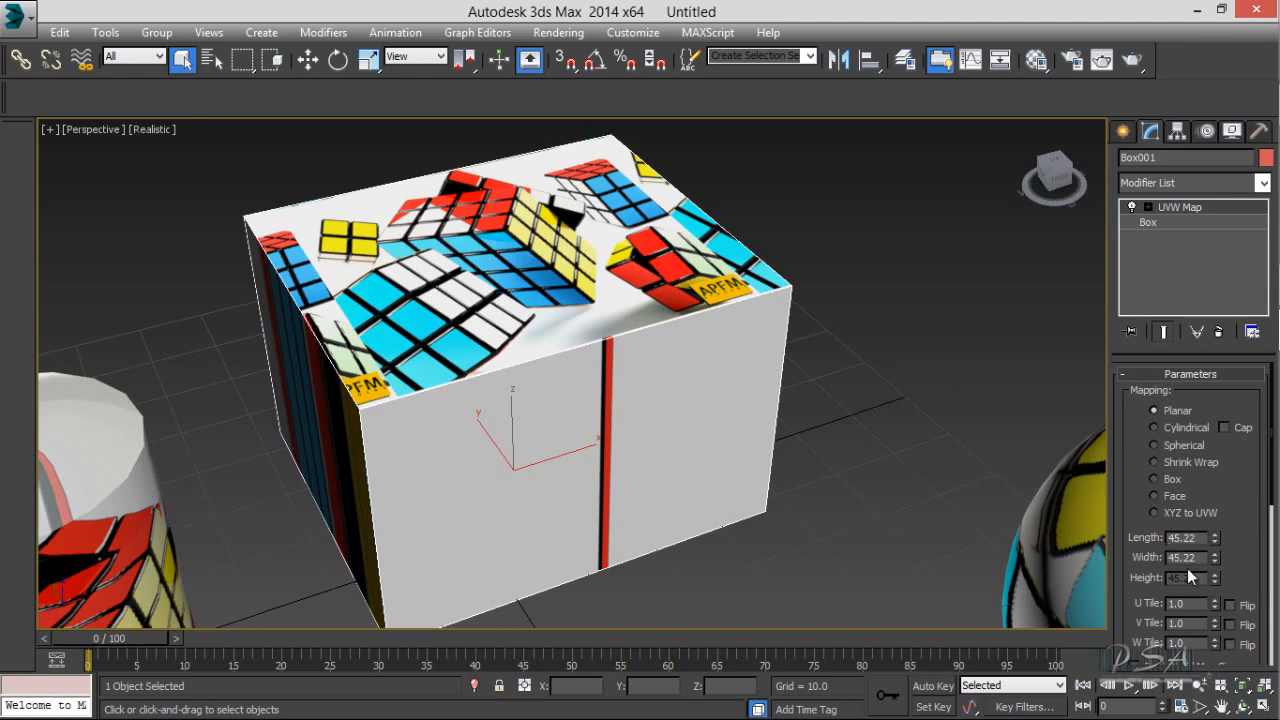
left_click(1154, 427)
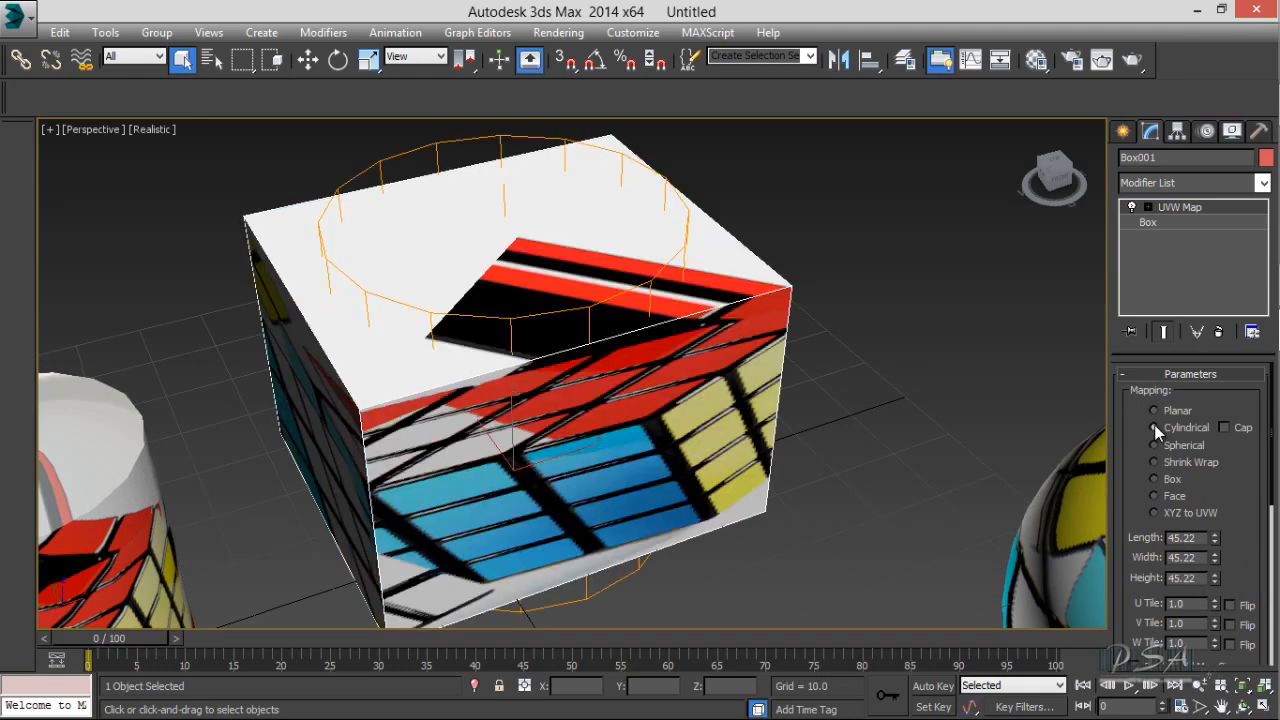
left_click(1154, 411)
left_click(1155, 478)
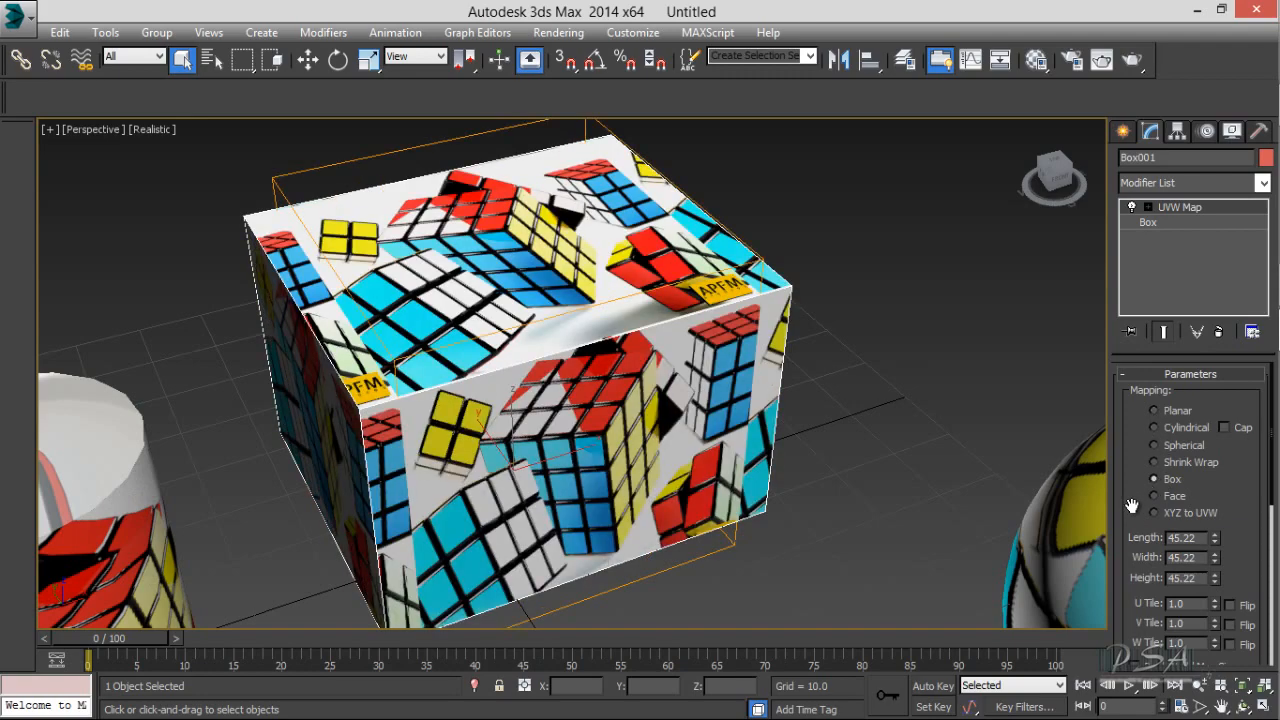
Resize the UVW mapping gizmo to length 77.653, width 92.711 and height 39.794.
left_click_drag(1131, 506, 1131, 406)
mouse_move(1214, 438)
left_mouse_down()
mouse_move(1213, 373)
mouse_move(1210, 455)
mouse_move(1218, 342)
mouse_move(1218, 418)
left_mouse_up()
left_click_drag(1215, 481, 1211, 376)
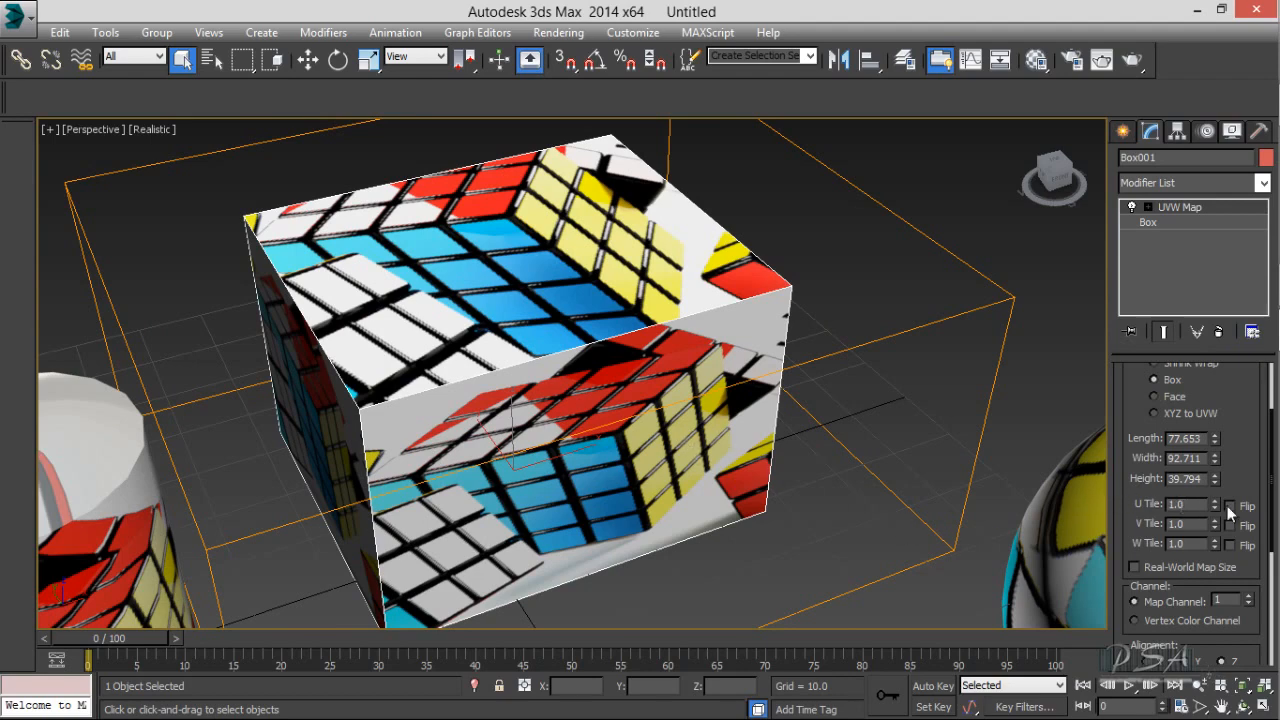
Set the box's UVW mapping to U Tile 5.05 and V Tile 3.79.
left_click_drag(1216, 501, 996, 363)
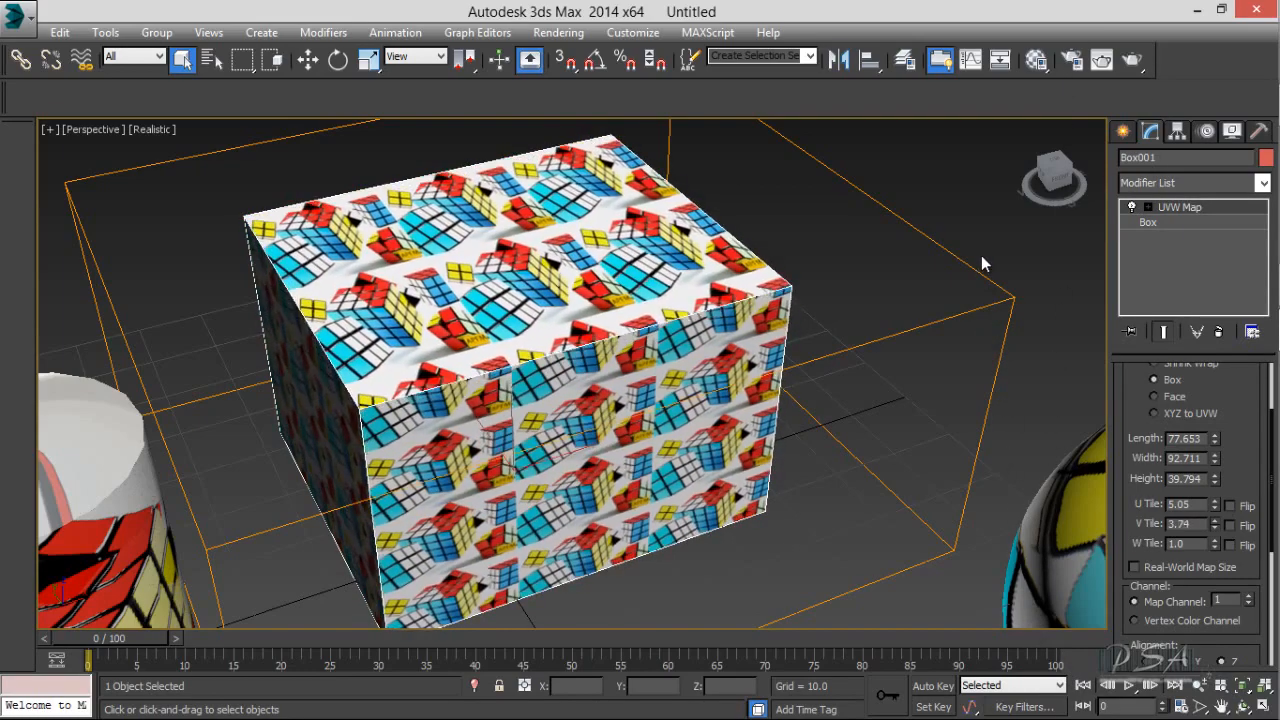
left_click(981, 262)
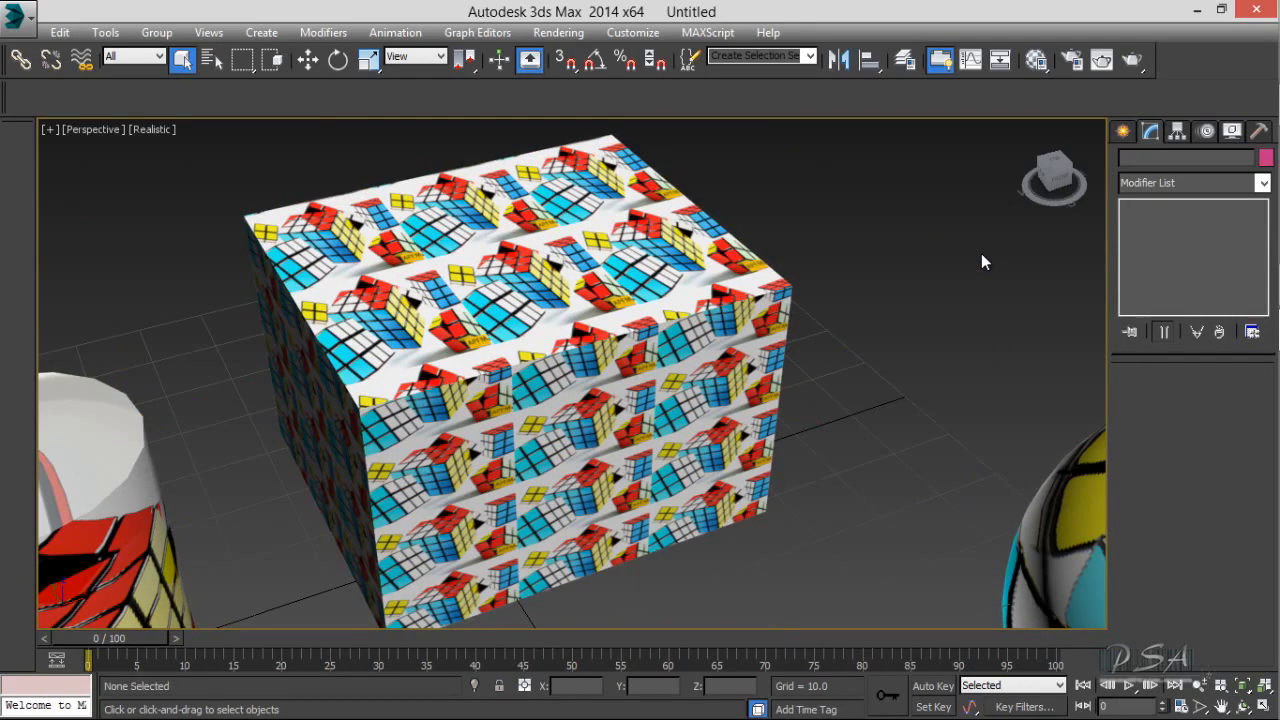
left_click(728, 268)
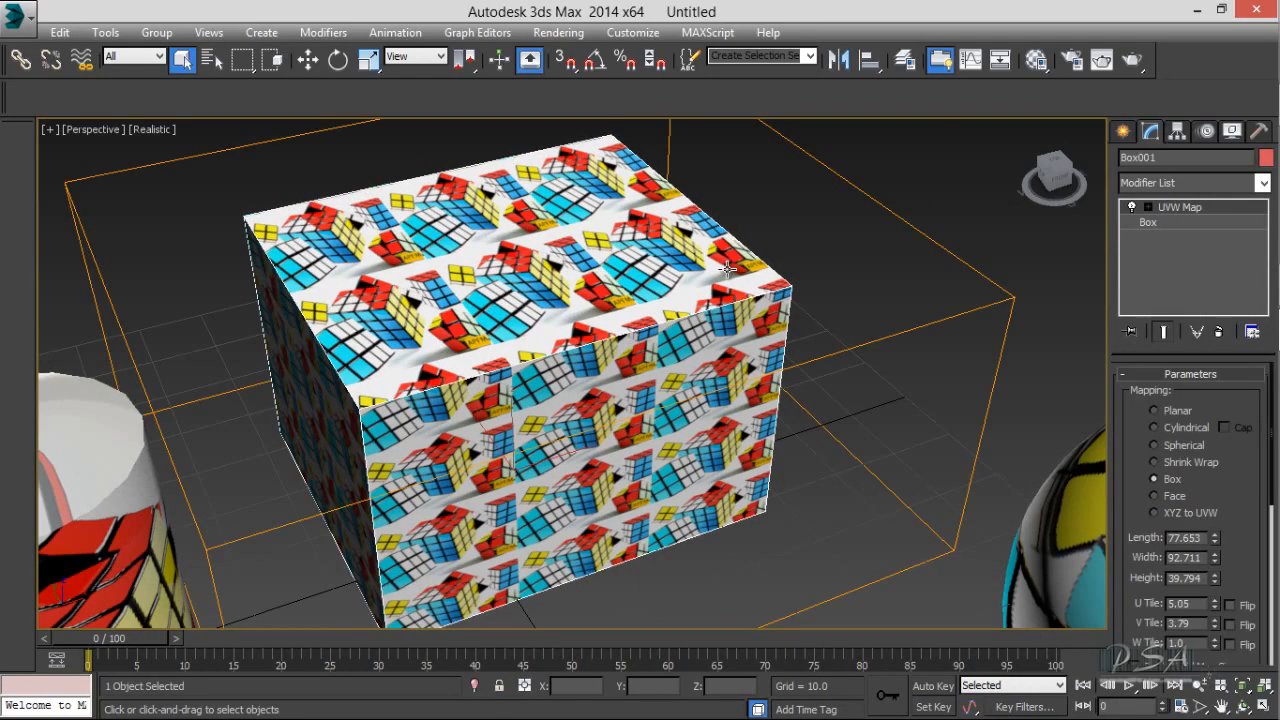
Try flipping the box's texture along U, and turn the flip back off.
left_click_drag(1229, 509, 1233, 471)
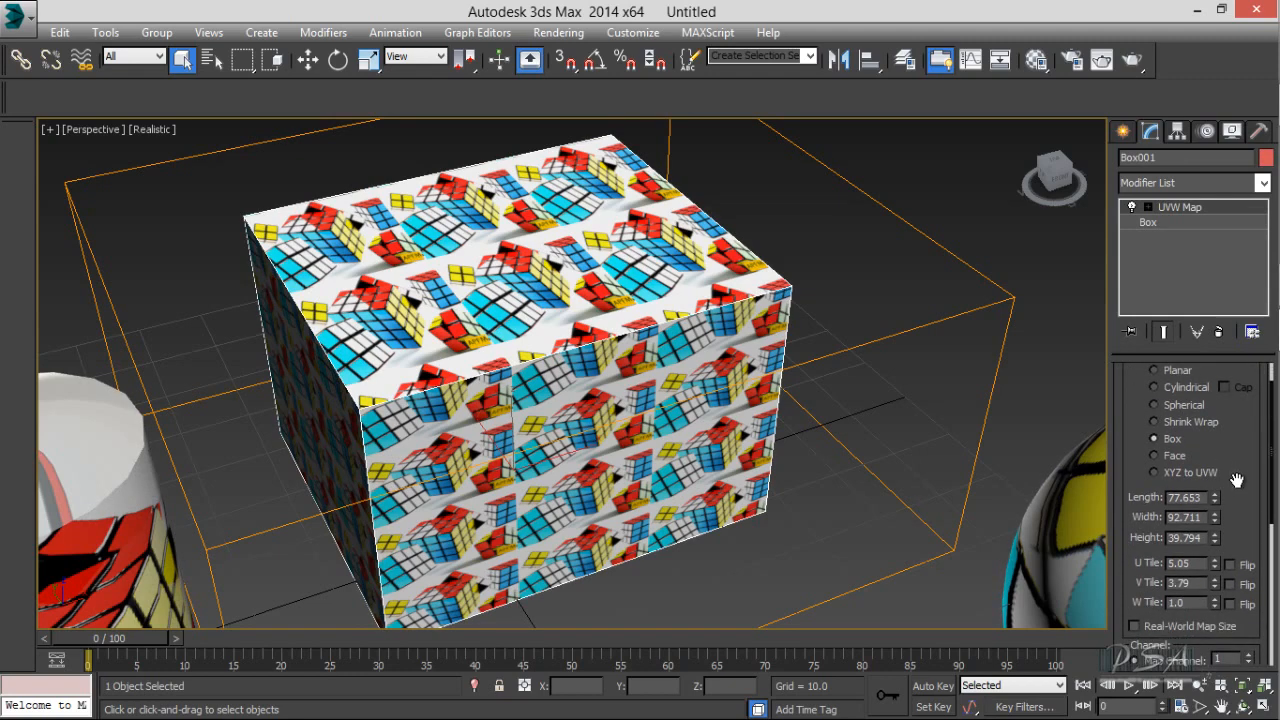
left_click_drag(1237, 511, 1235, 406)
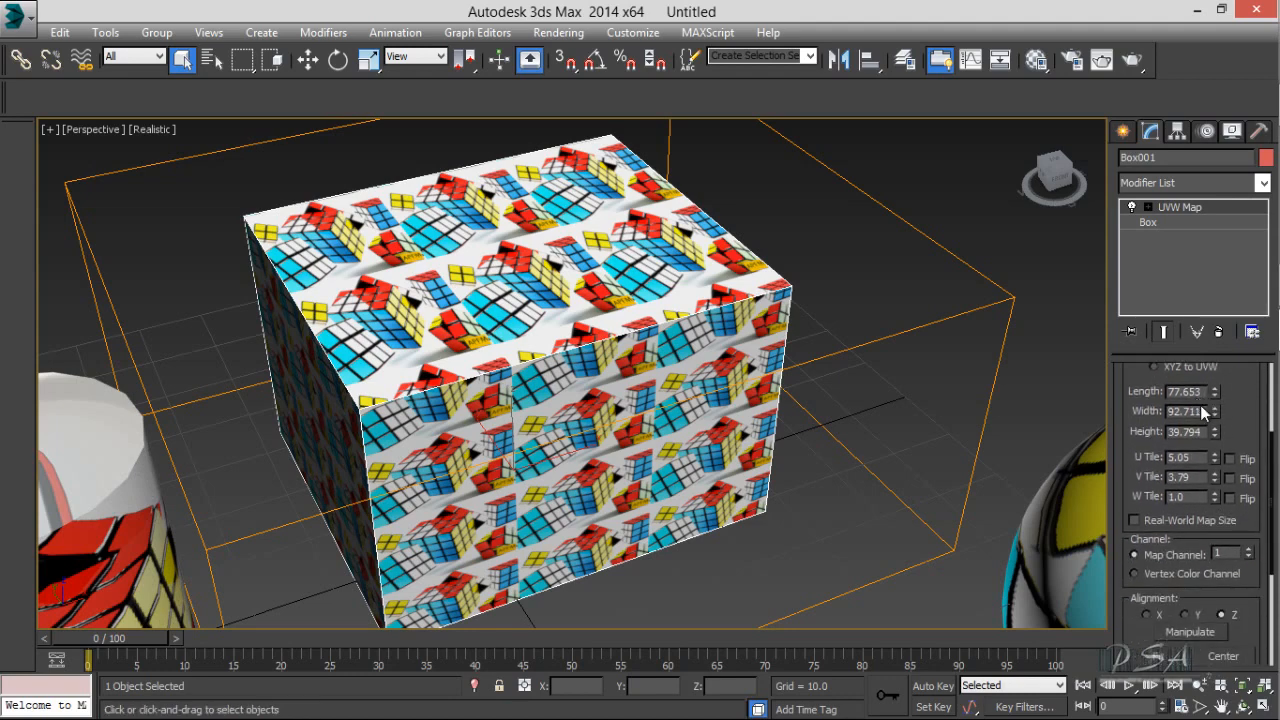
left_click(1231, 460)
left_click(1231, 460)
left_click_drag(1246, 396, 1252, 674)
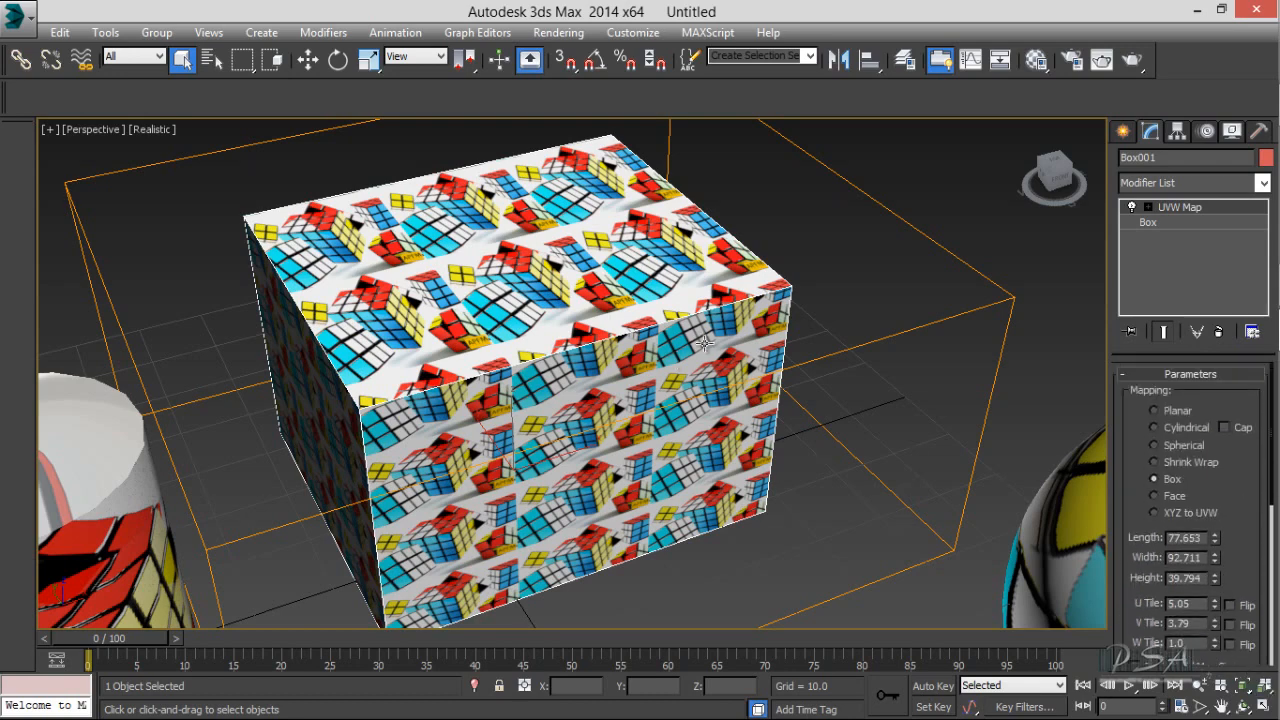
Add a UVW Map modifier to the sphere.
left_click(807, 237)
scroll(807, 240, "down", 5)
middle_click_drag(853, 322, 699, 341)
scroll(796, 360, "up", 3)
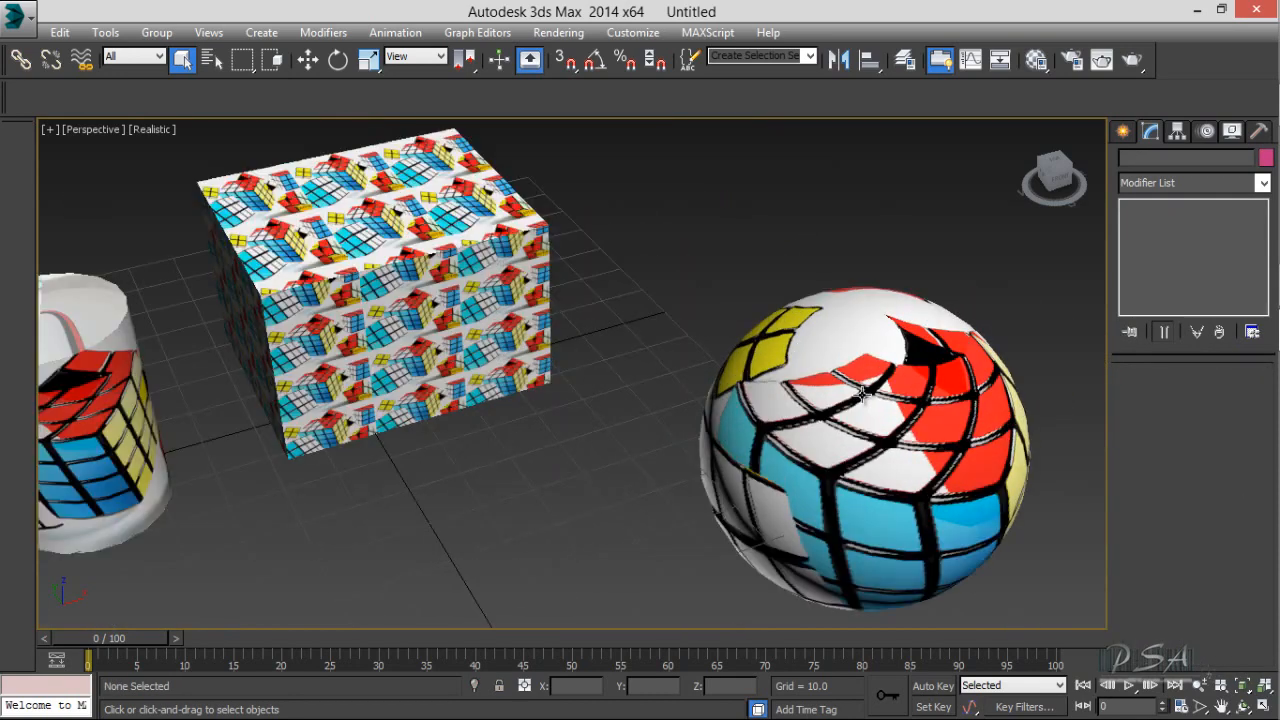
left_click(820, 368)
left_click(1155, 183)
key("u")
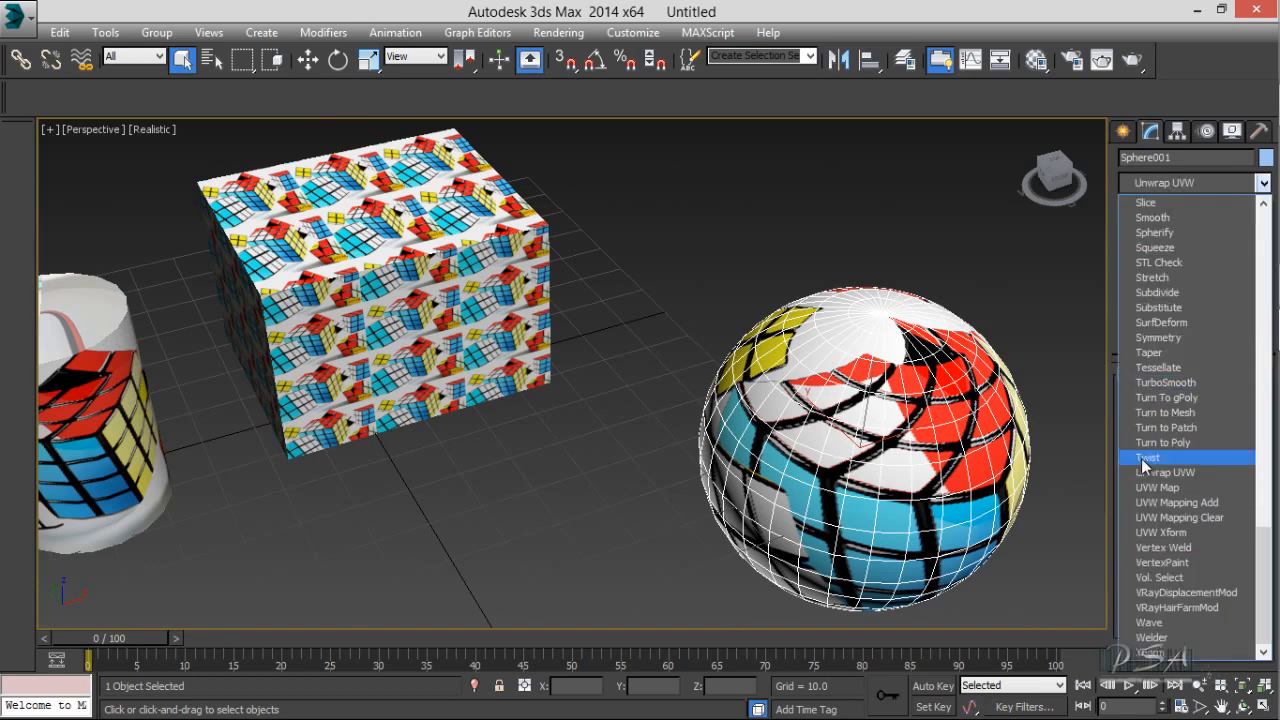
left_click(1157, 487)
middle_click_drag(915, 418, 795, 415)
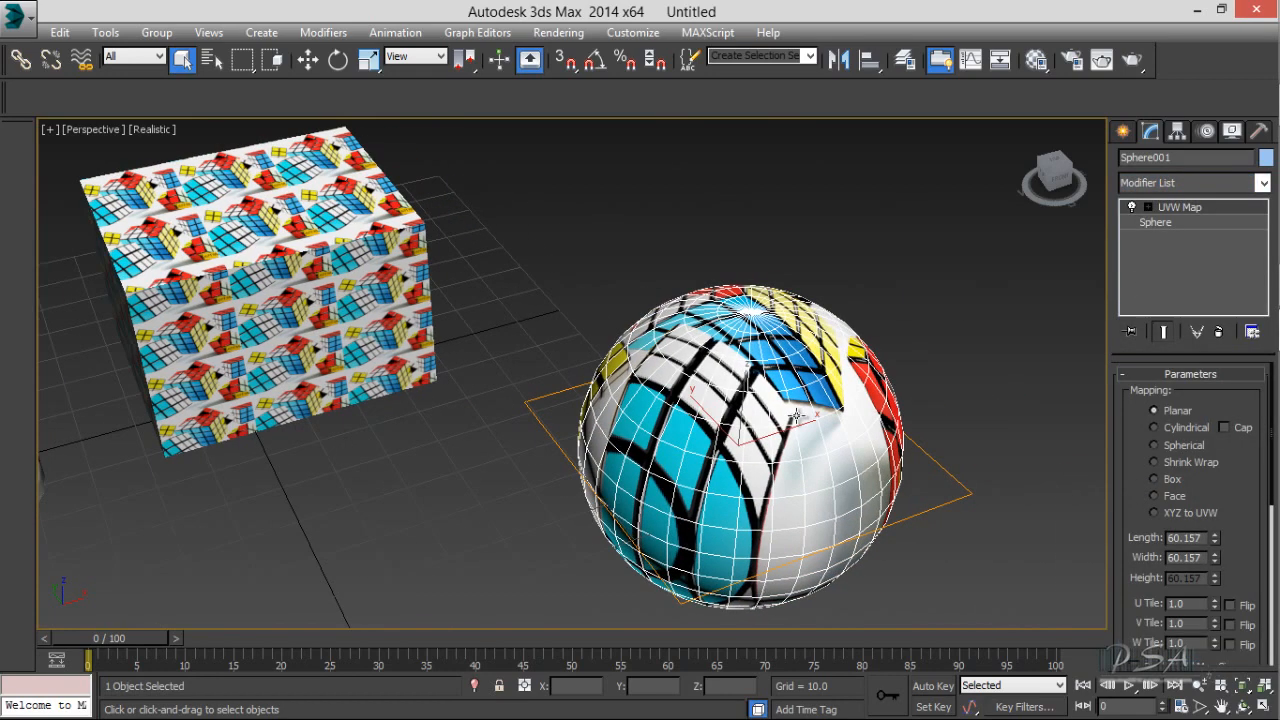
Set the sphere's UVW mapping type to Spherical and check how the texture wraps around it.
left_click(1154, 444)
left_click(952, 382)
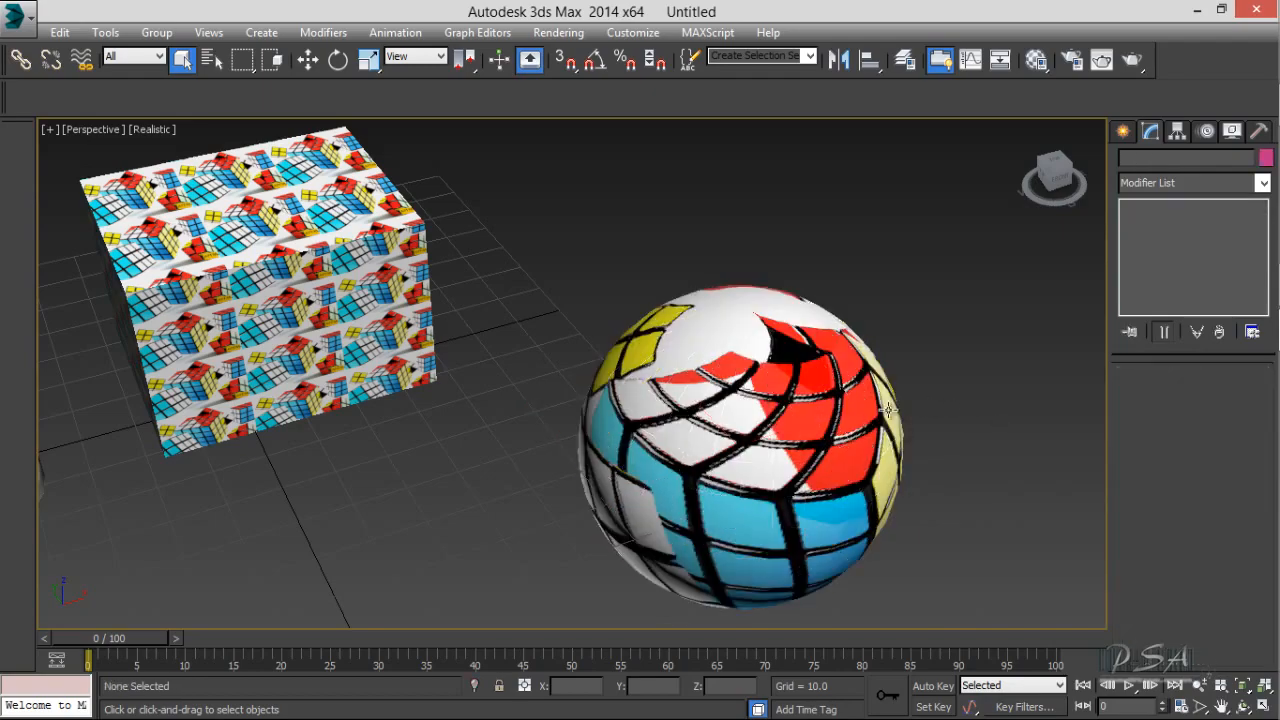
left_click(850, 420)
mouse_move(850, 440)
middle_mouse_down("alt")
mouse_move(670, 388)
mouse_move(840, 446)
middle_mouse_up("alt")
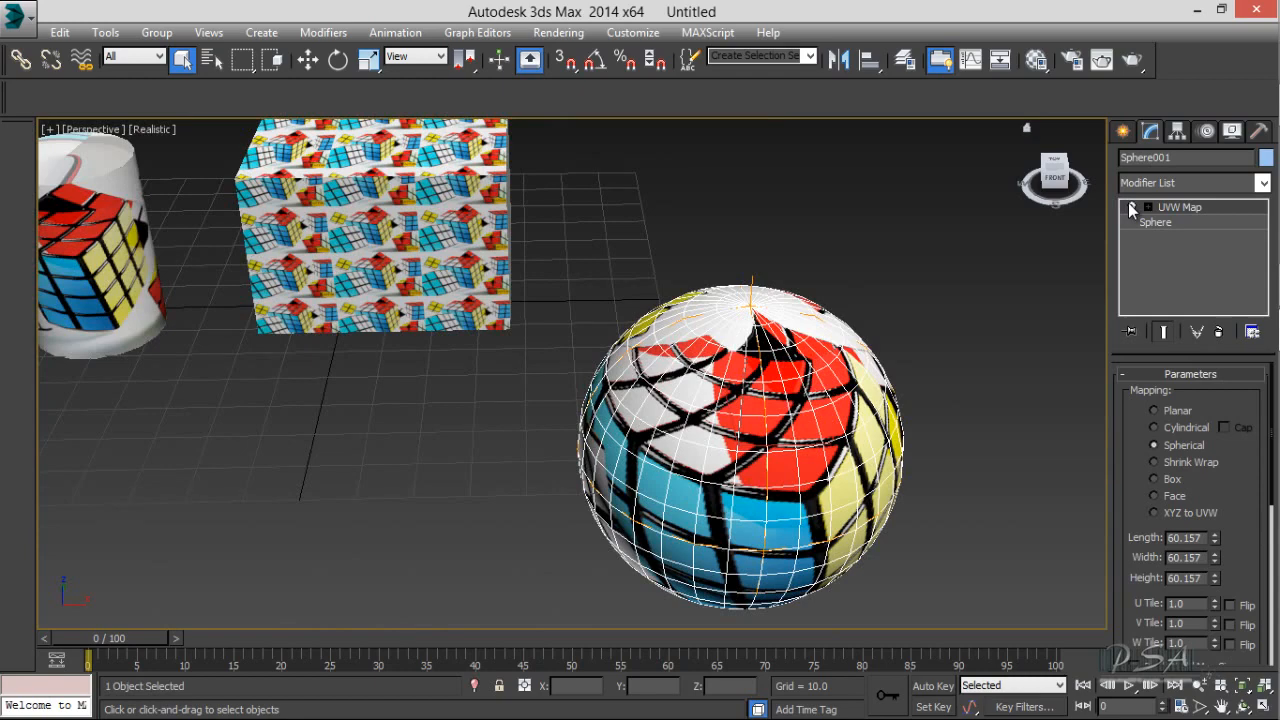
Add a UVW Map modifier to the cylinder.
middle_click_drag(327, 300, 748, 375)
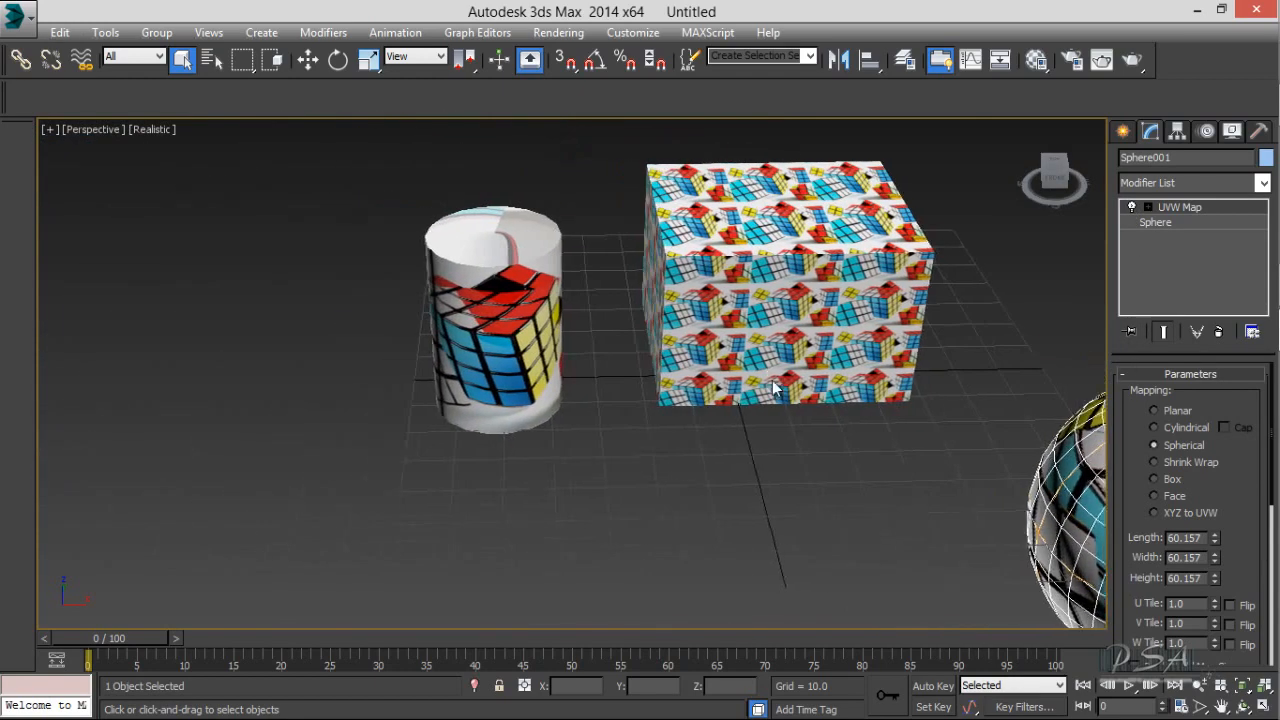
left_click(502, 289)
middle_click_drag(504, 281, 552, 327)
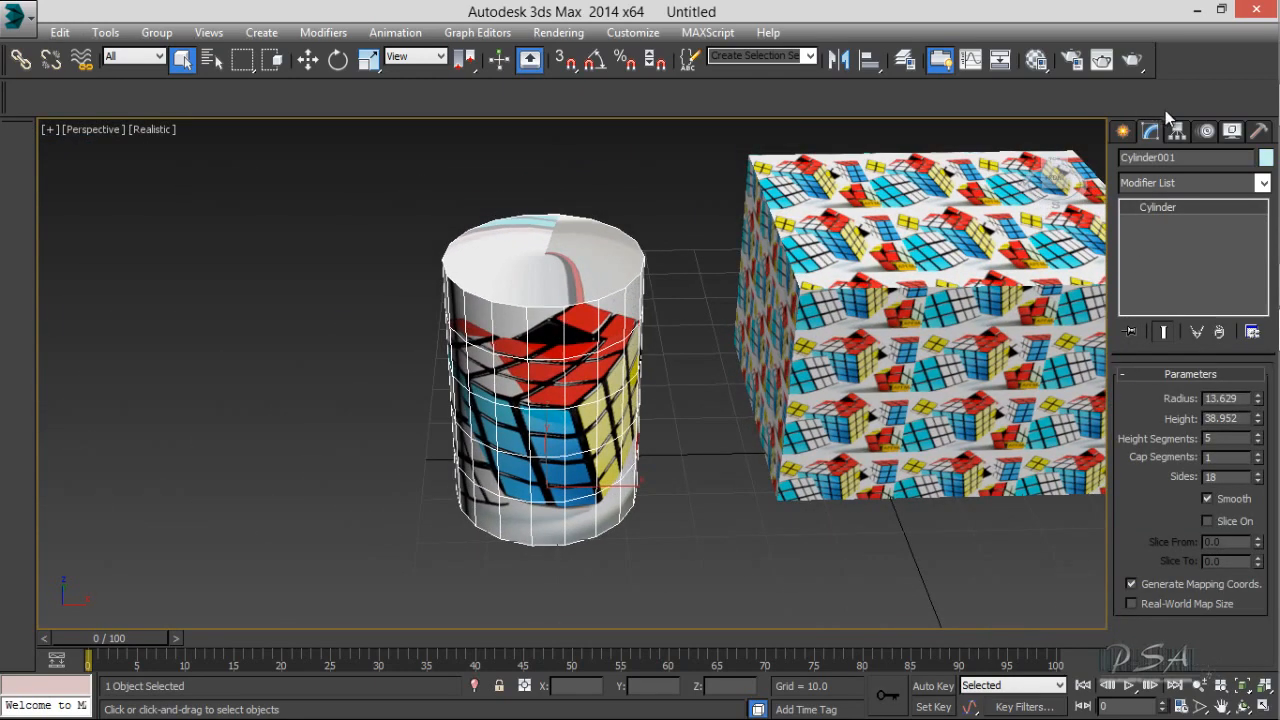
left_click(1187, 183)
key("u")
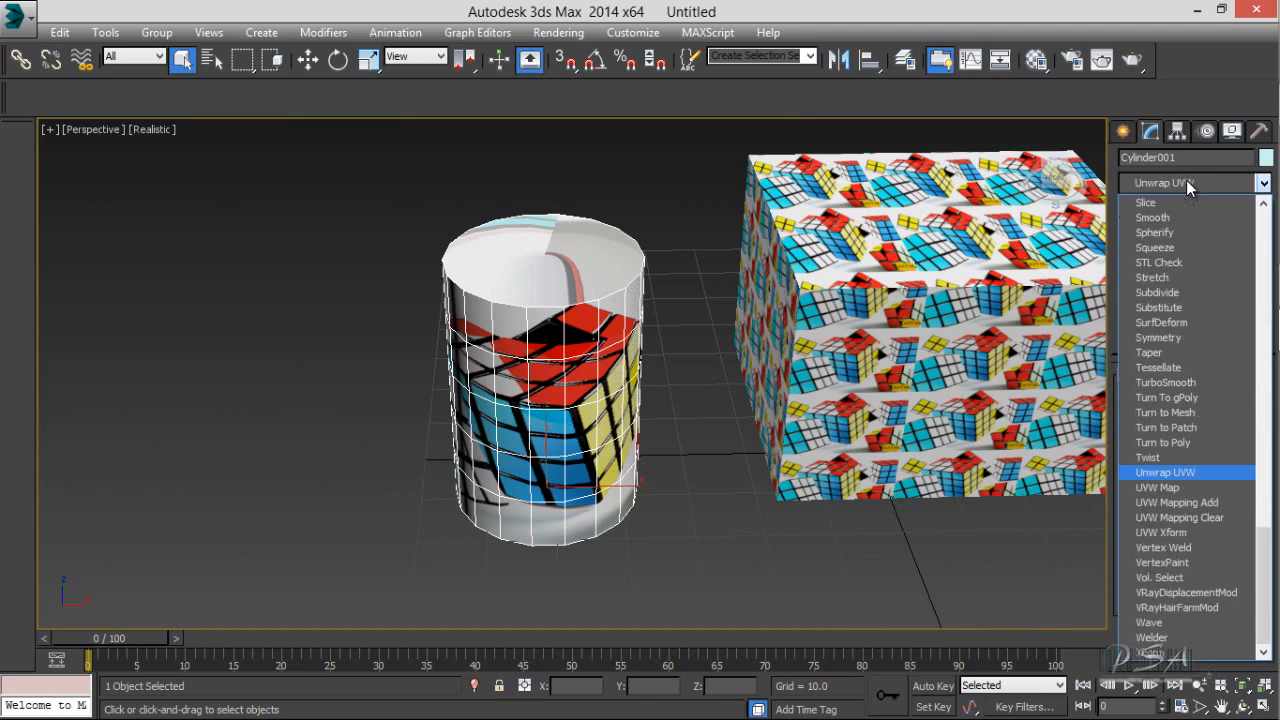
left_click(1157, 487)
scroll(475, 325, "up", 5)
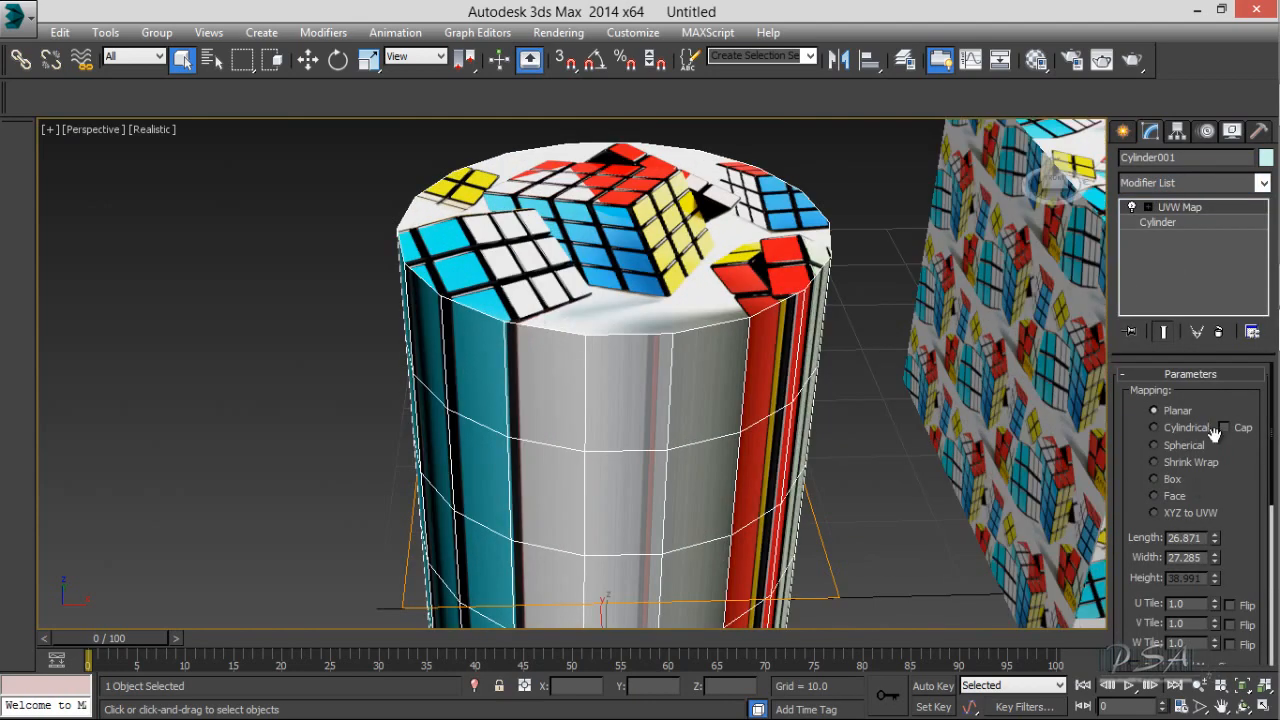
Set the cylinder's UVW mapping to Cylindrical with Cap enabled, and deselect it to review the textured objects.
left_click(1155, 427)
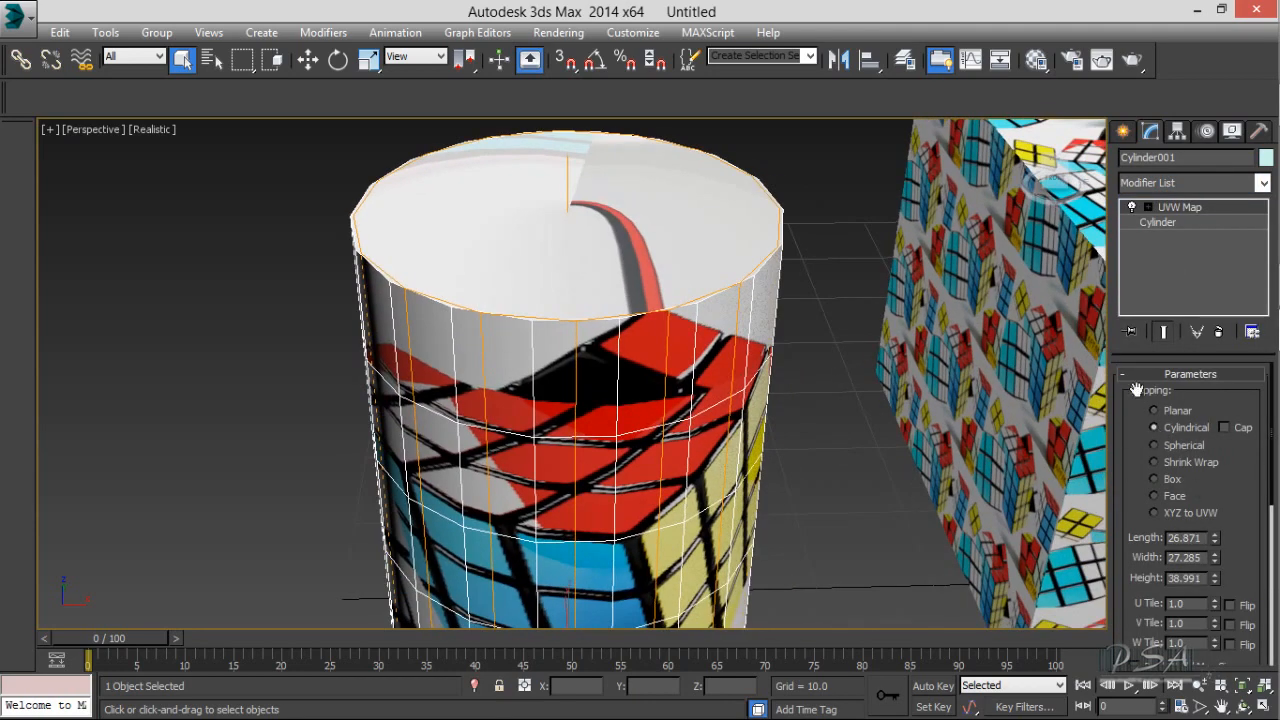
left_click(1223, 427)
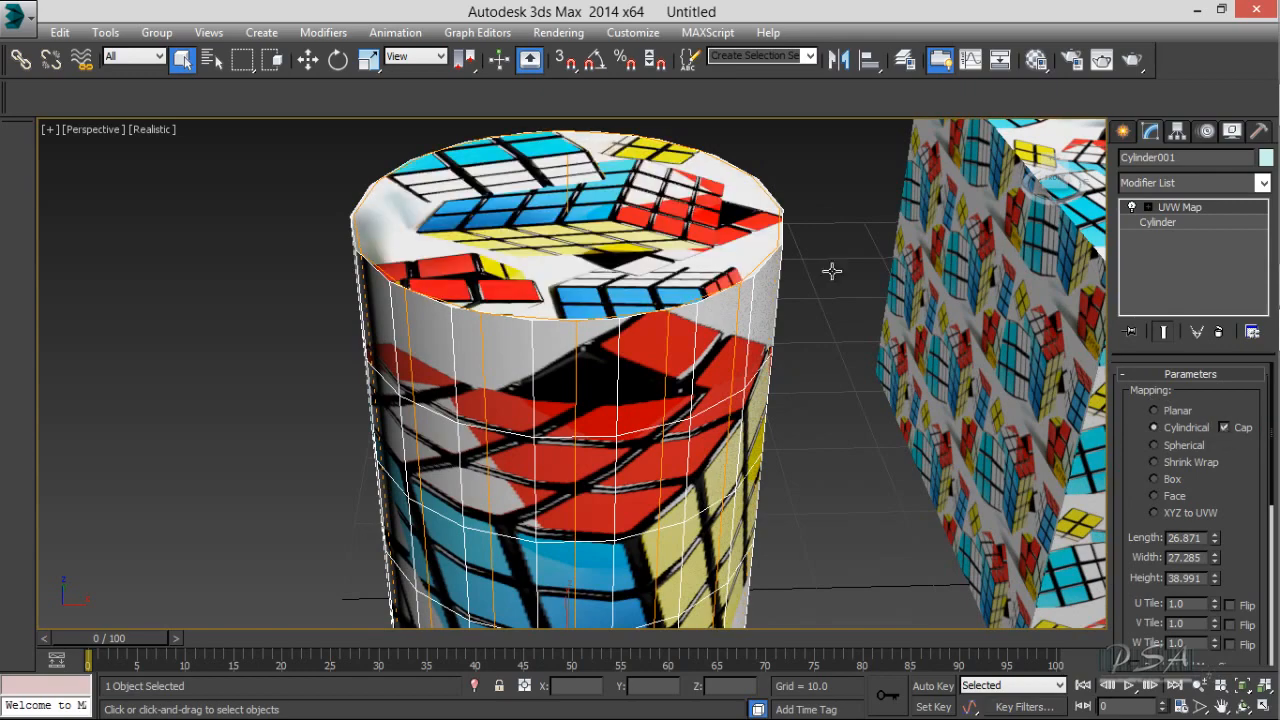
left_click(209, 312)
scroll(209, 312, "down", 3)
middle_click_drag(506, 477, 222, 437)
left_click(409, 391)
left_click(573, 294)
scroll(571, 293, "down", 4)
middle_click_drag(548, 375, 404, 363)
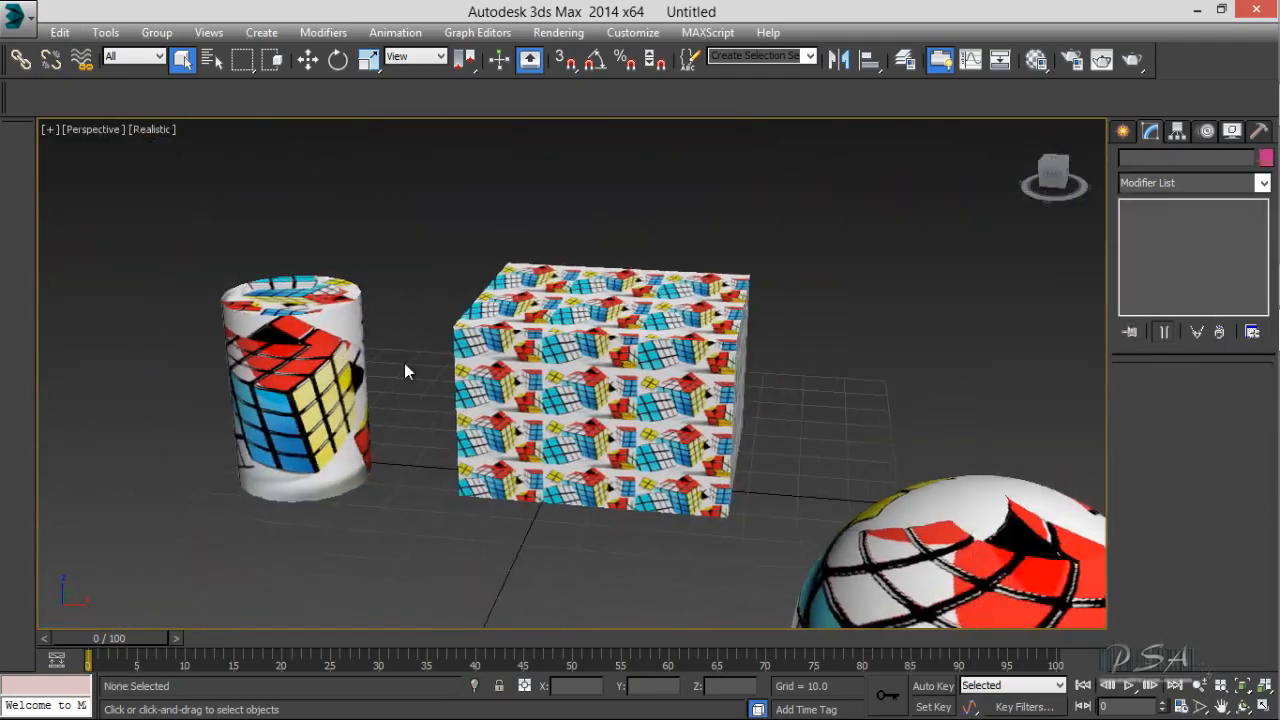